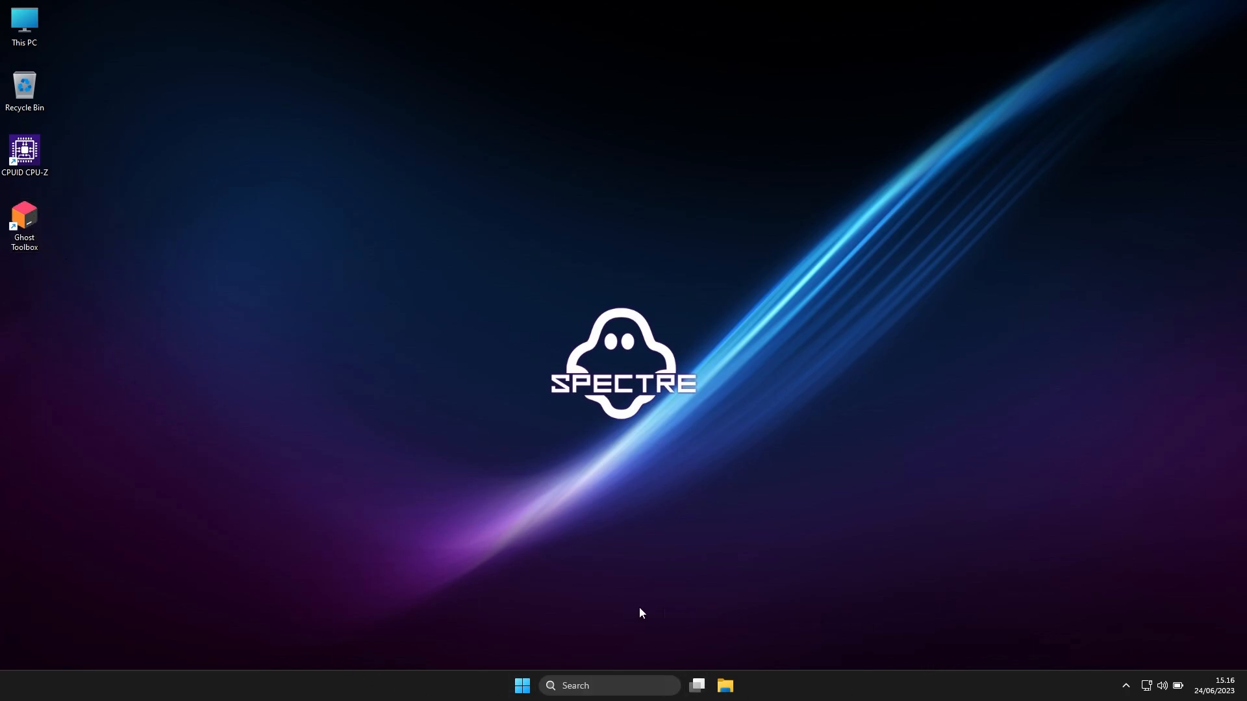
# Review the full list of installed apps, closing the list when finished
pyautogui.click(522, 687)
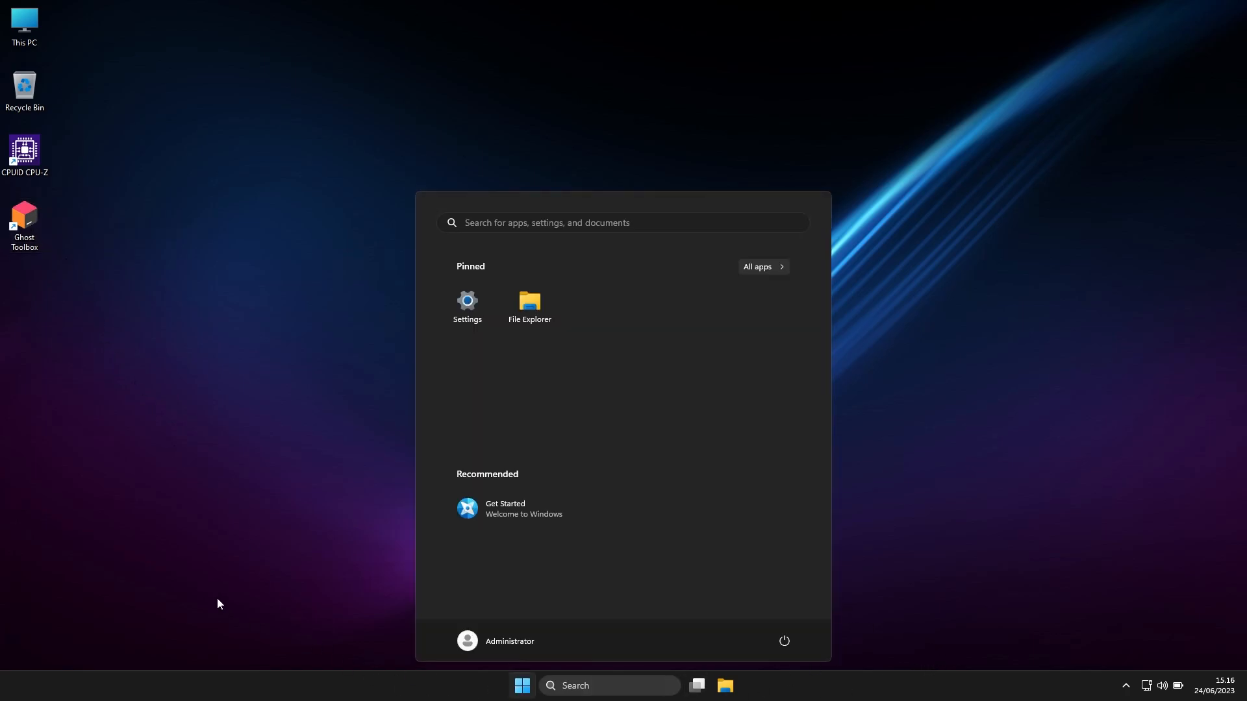
pyautogui.click(776, 269)
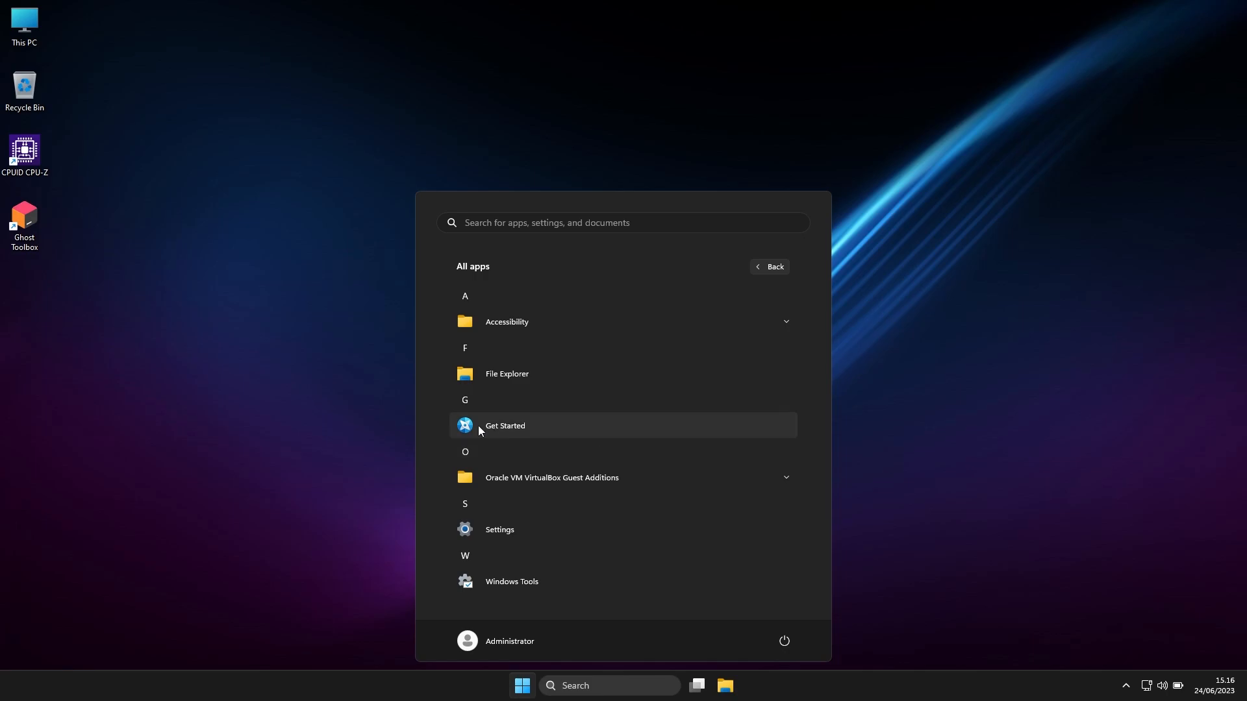
pyautogui.click(30, 227)
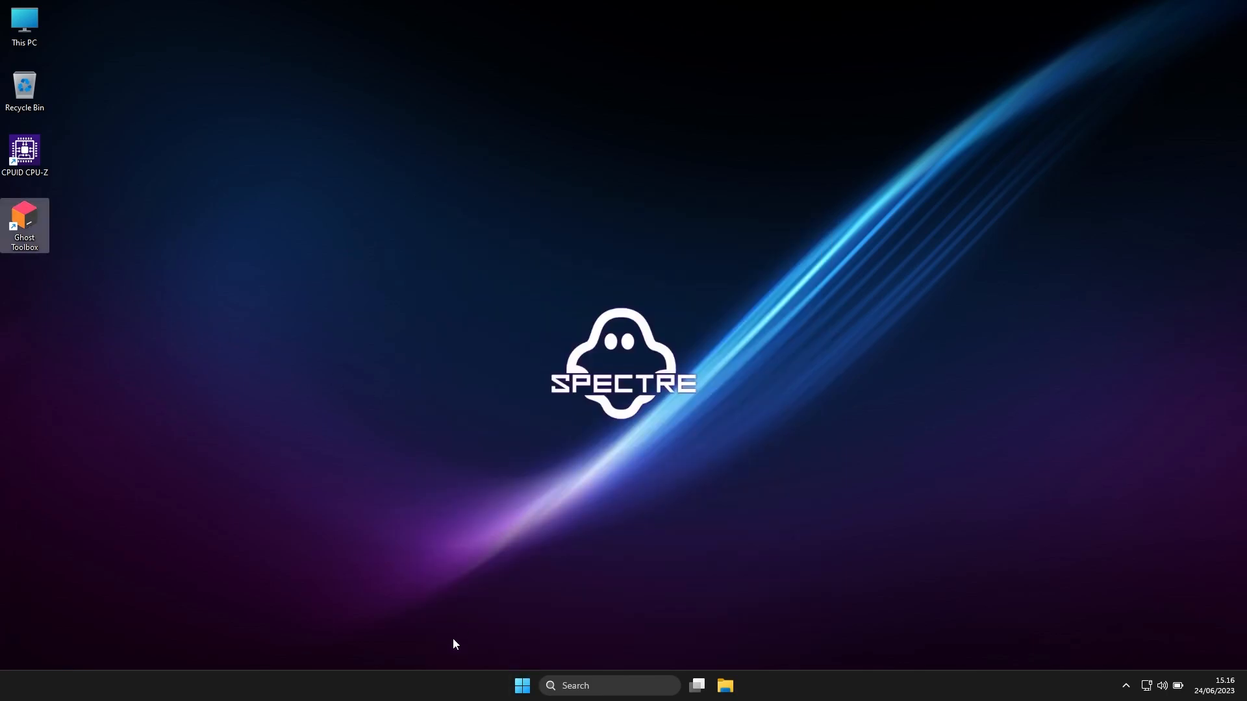
# Examine the CPU and memory performance graphs in a maximized Task Manager window, closing it when finished
pyautogui.rightClick(410, 693)
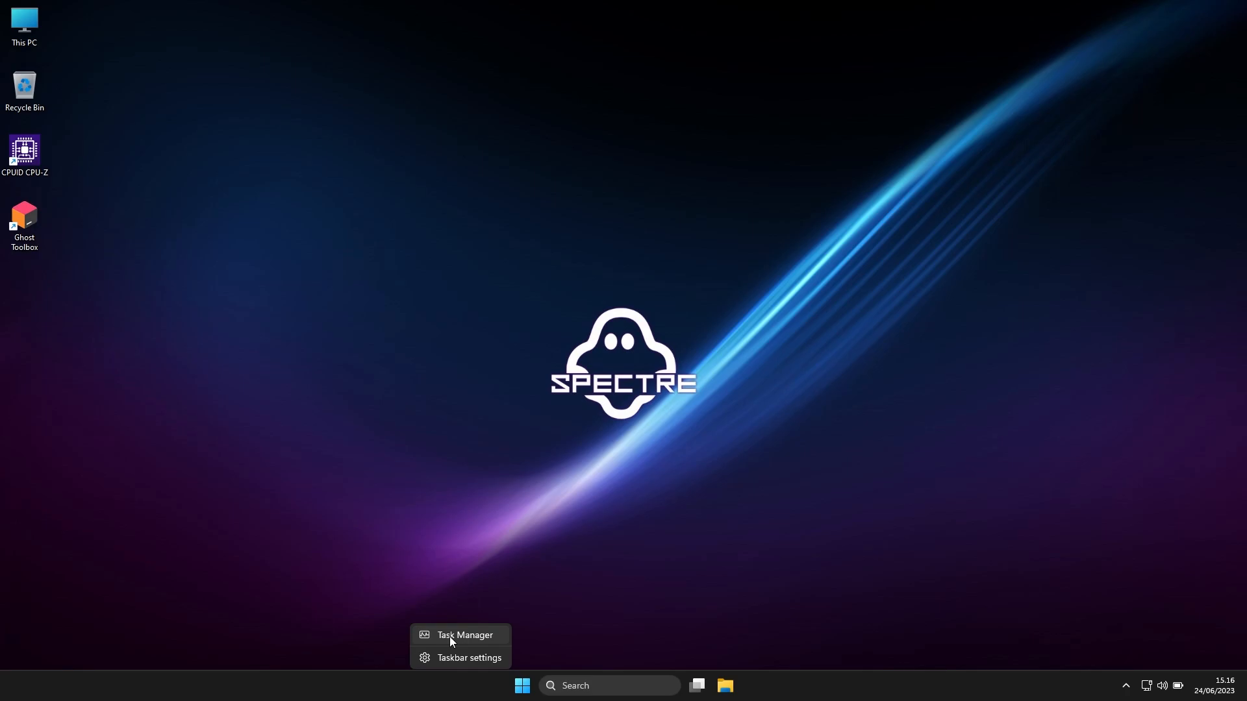
pyautogui.click(71, 559)
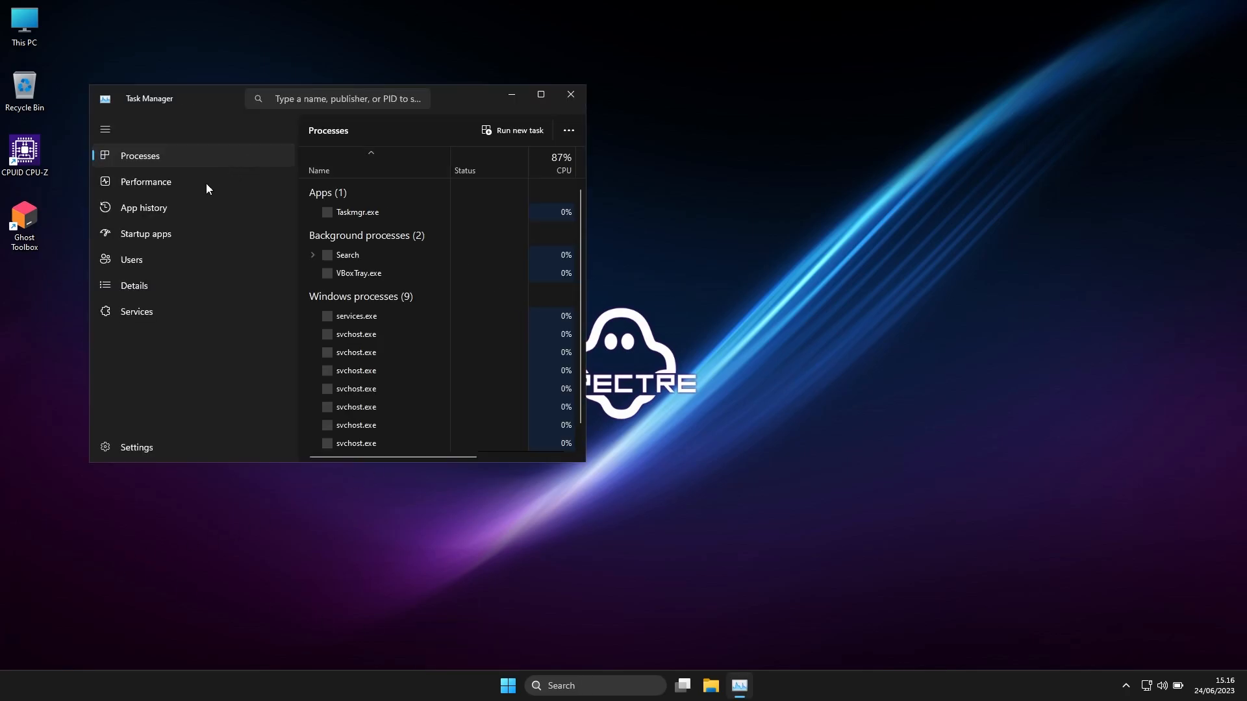
pyautogui.click(205, 183)
pyautogui.click(309, 130)
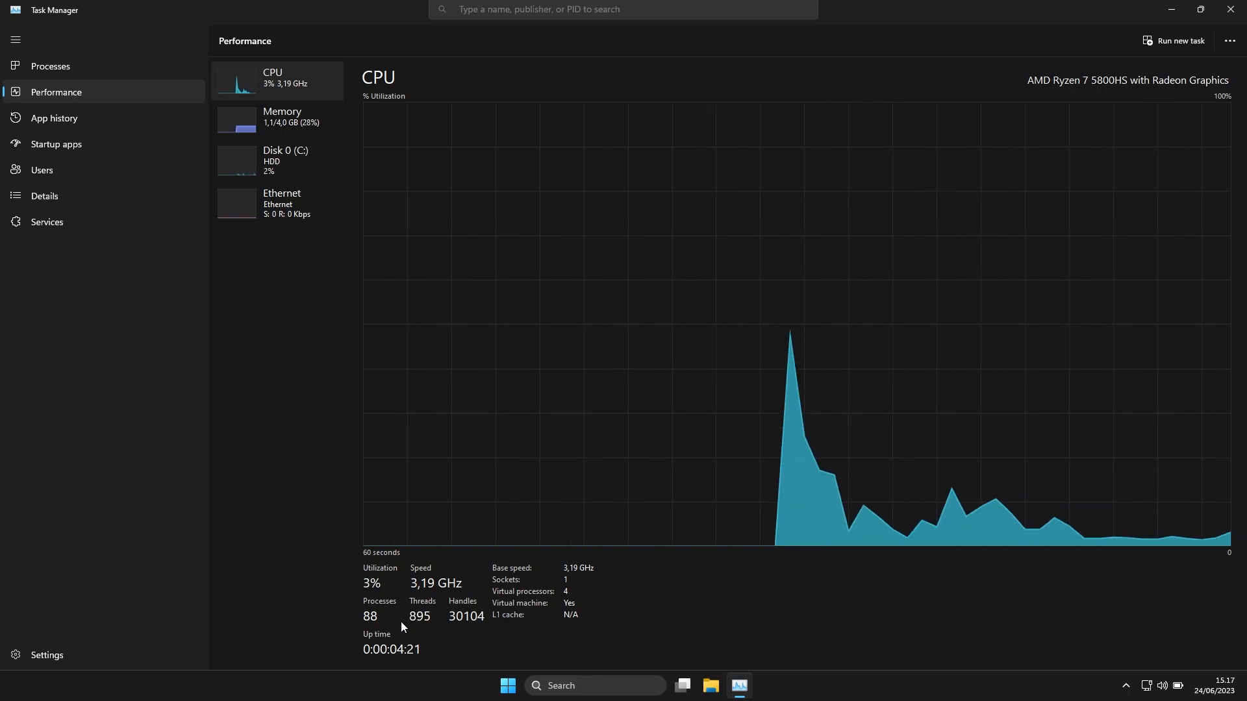
pyautogui.click(289, 118)
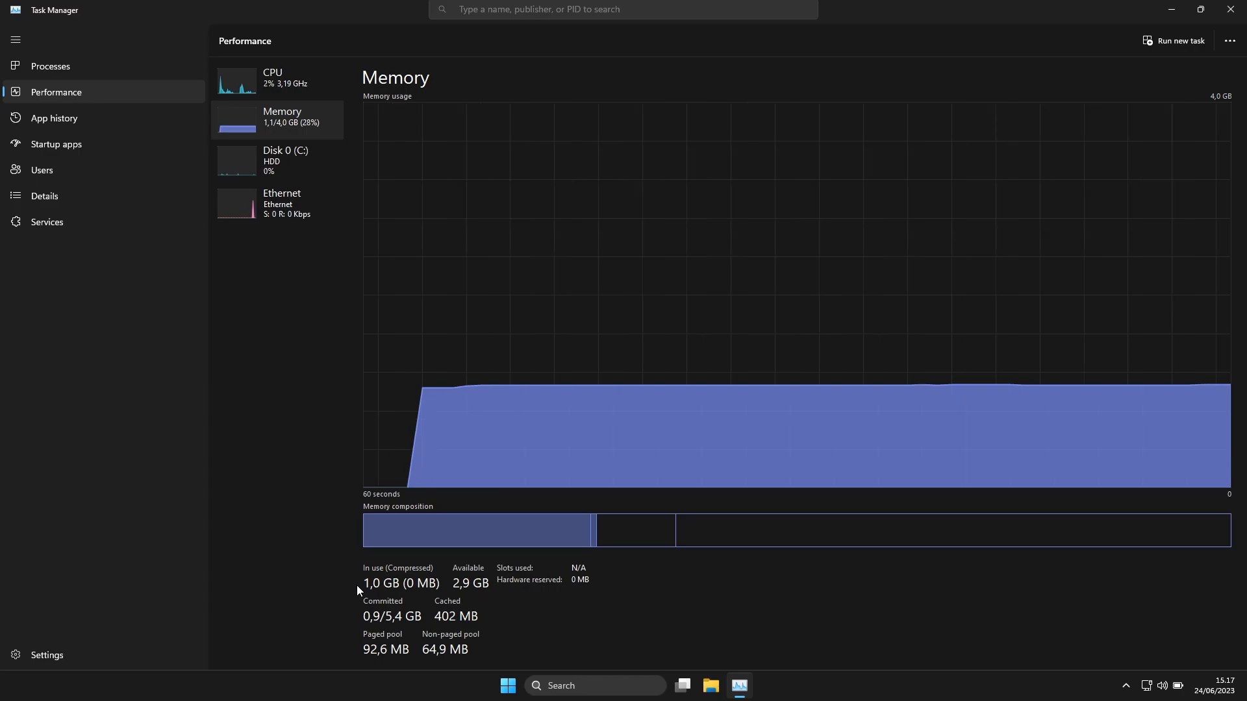
pyautogui.hotkey('alt', 'F4')
# Inspect the properties of Local Disk (C:) in File Explorer for its storage usage, closing both windows when finished
pyautogui.click(732, 691)
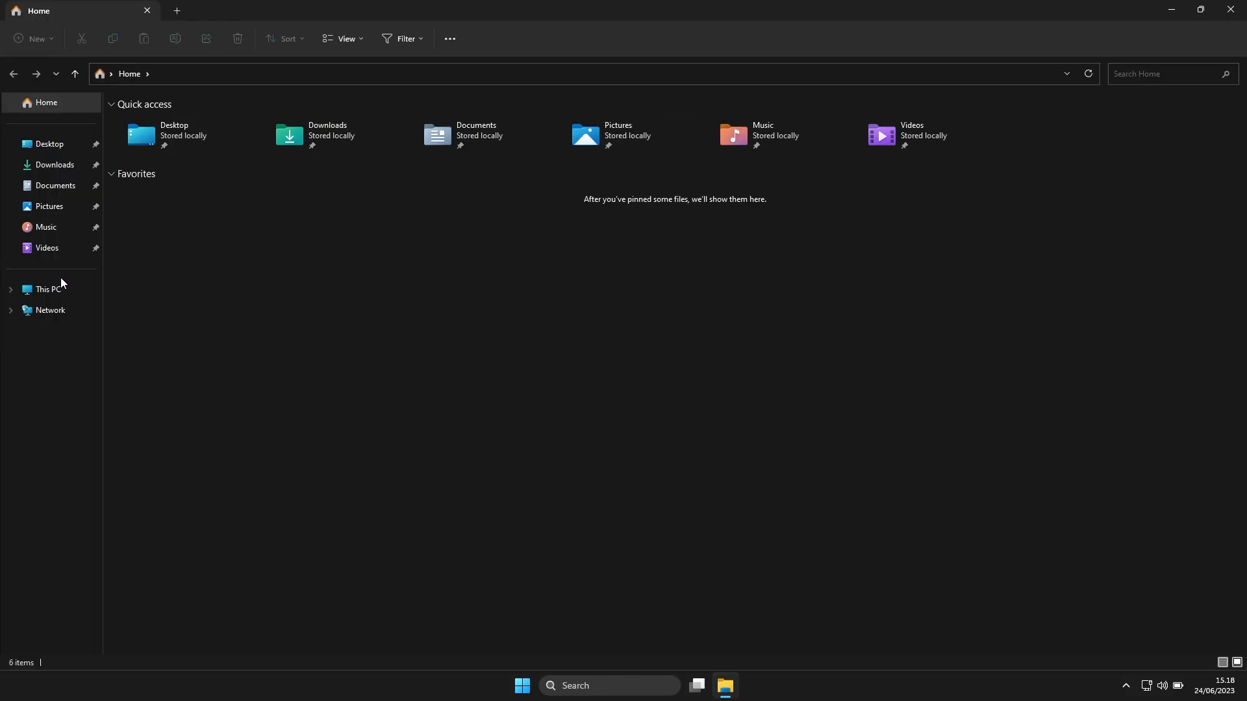
pyautogui.click(61, 280)
pyautogui.rightClick(199, 122)
pyautogui.click(282, 328)
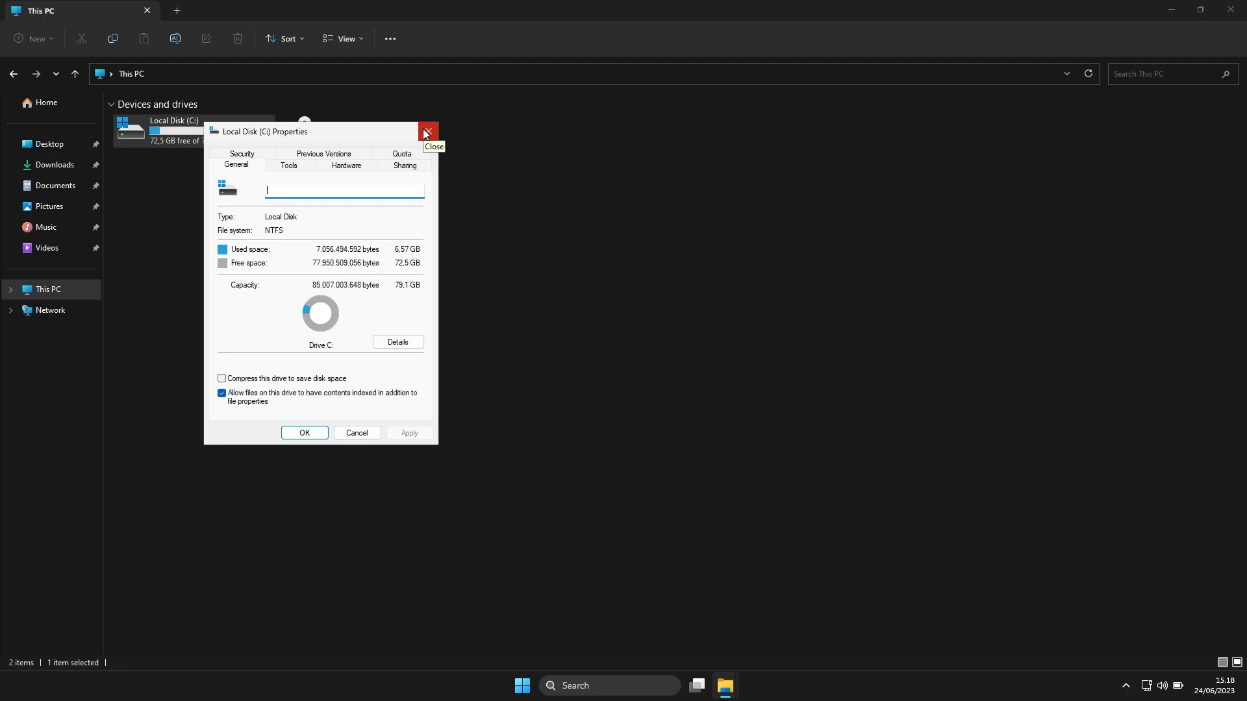
pyautogui.moveTo(366, 138); pyautogui.dragTo(428, 127)
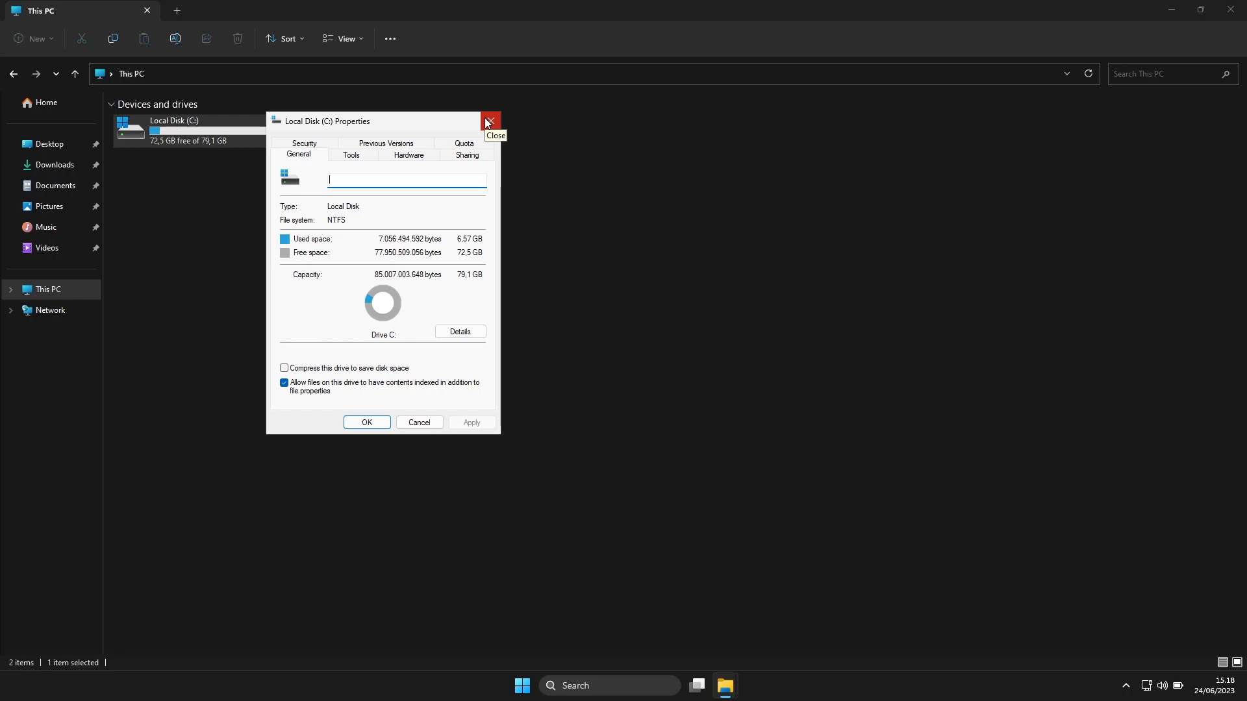
pyautogui.click(488, 122)
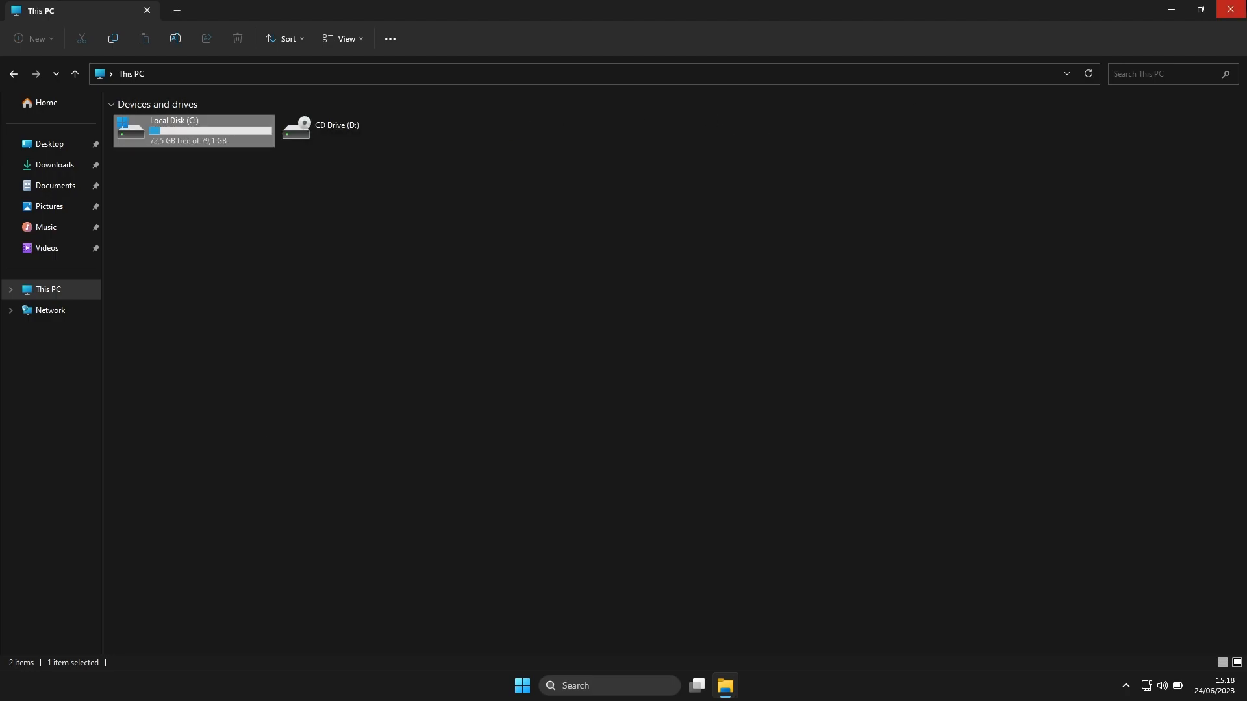
pyautogui.click(1230, 9)
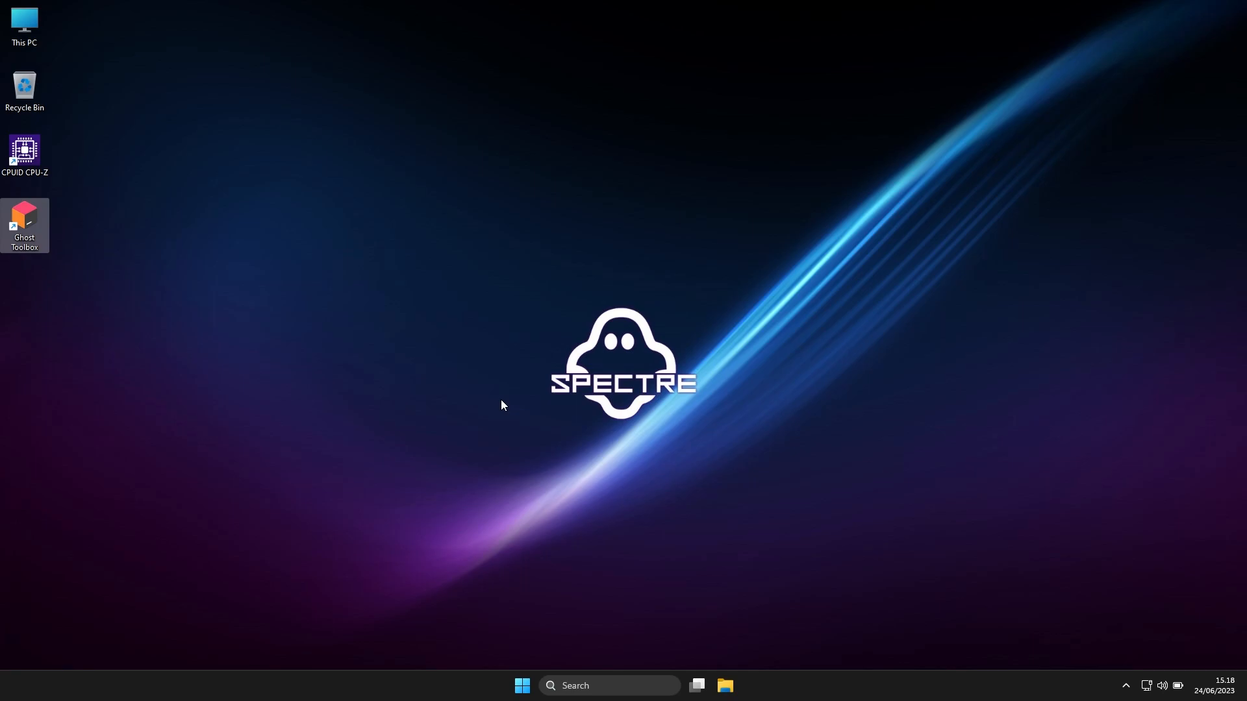
# View the Windows Security page under Privacy & security in a maximized Settings window, closing it when finished
pyautogui.click(522, 686)
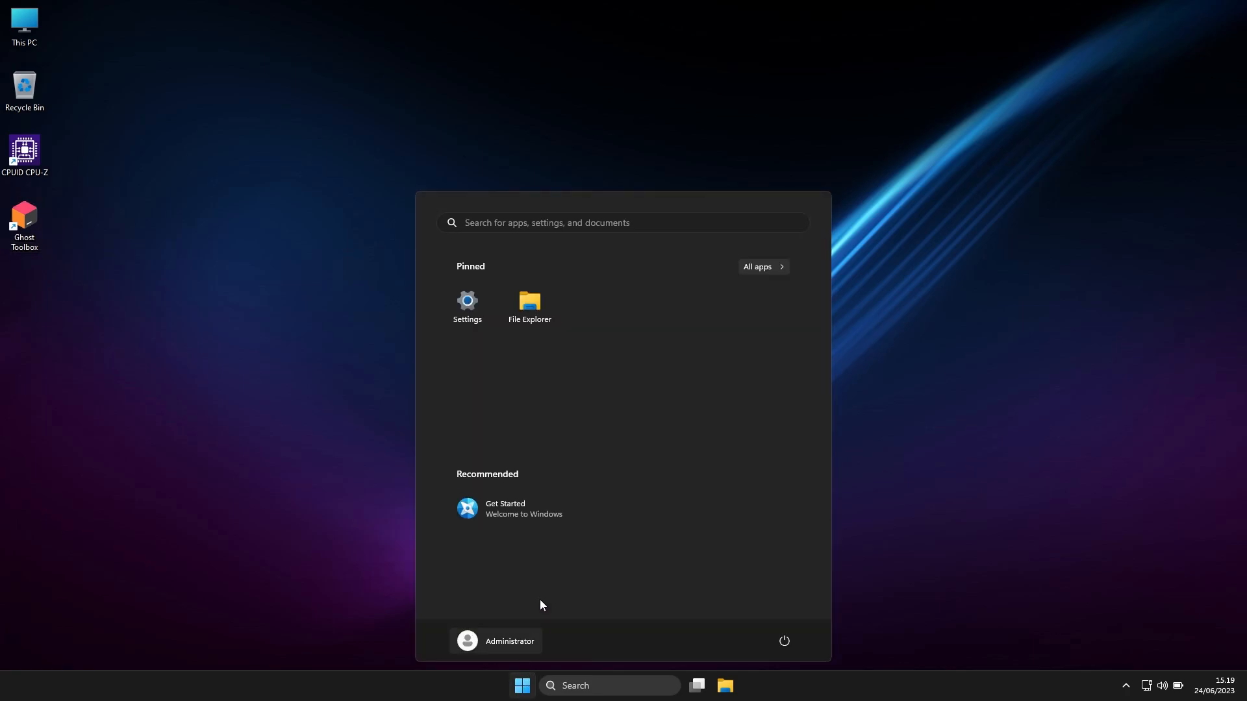
pyautogui.click(765, 265)
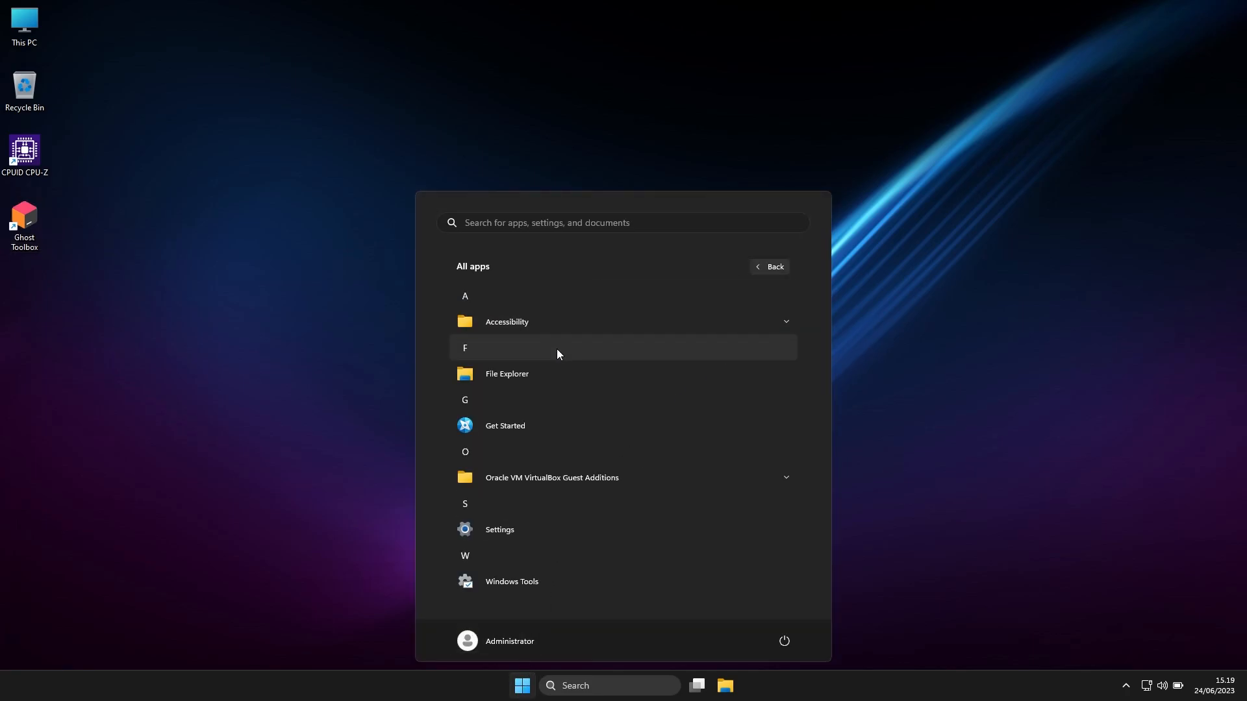
pyautogui.click(571, 434)
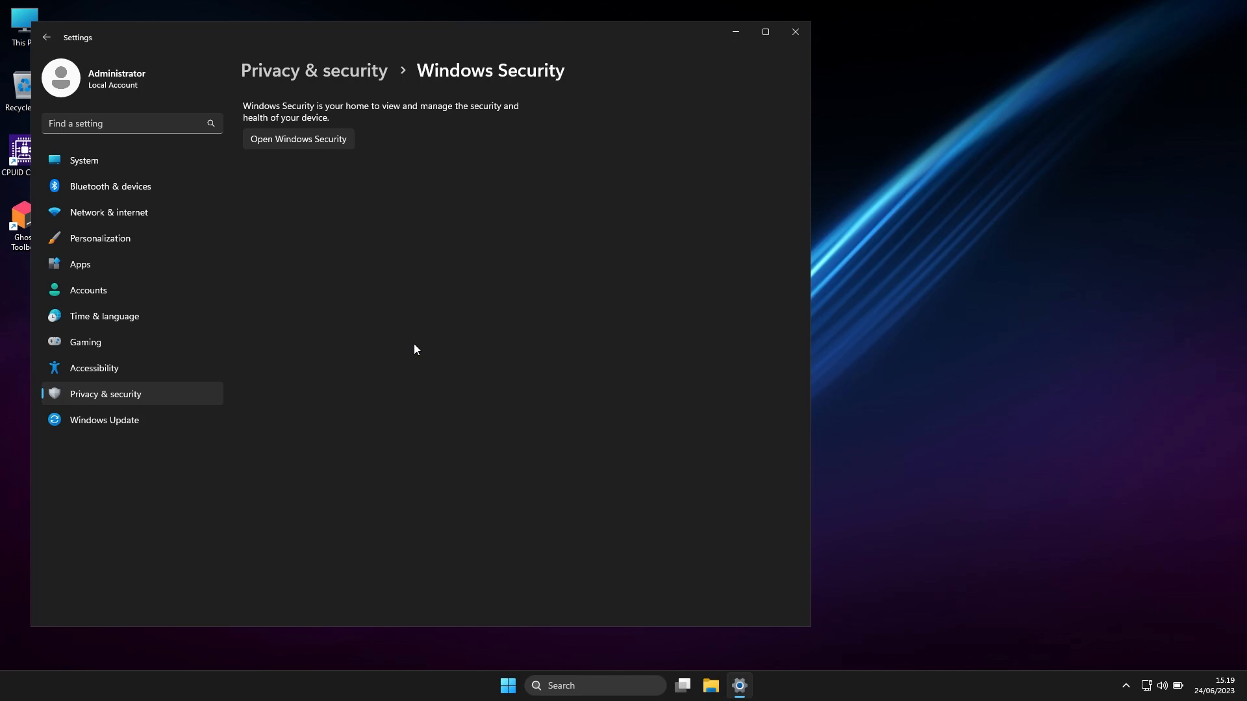
pyautogui.click(770, 32)
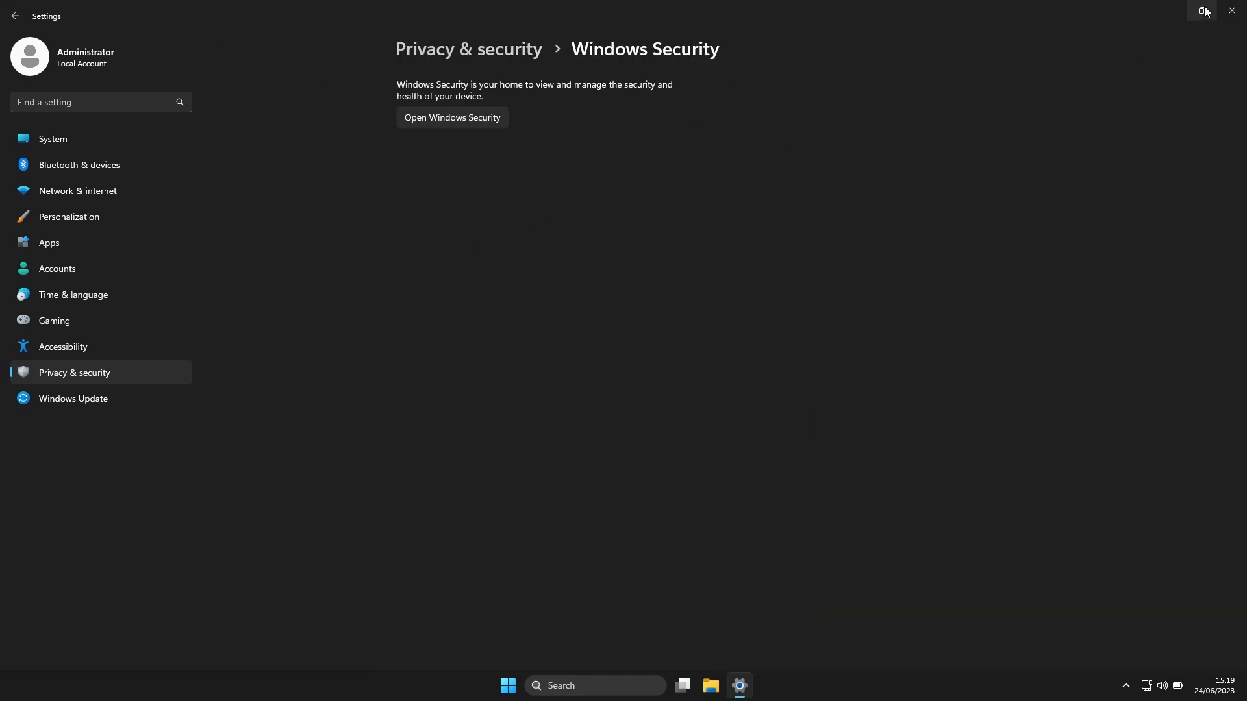
pyautogui.moveTo(1204, 11)
pyautogui.click(1231, 11)
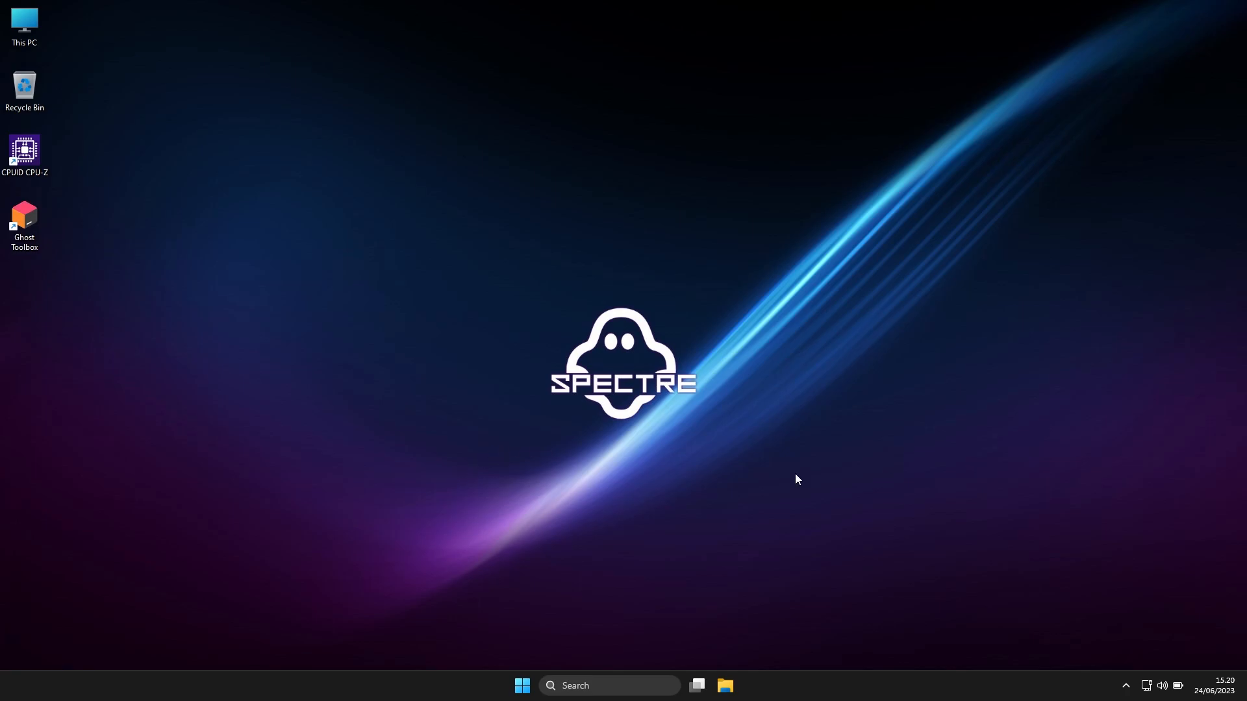
# Look over the quick settings for network, sound and battery, dismissing them when finished
pyautogui.click(1147, 685)
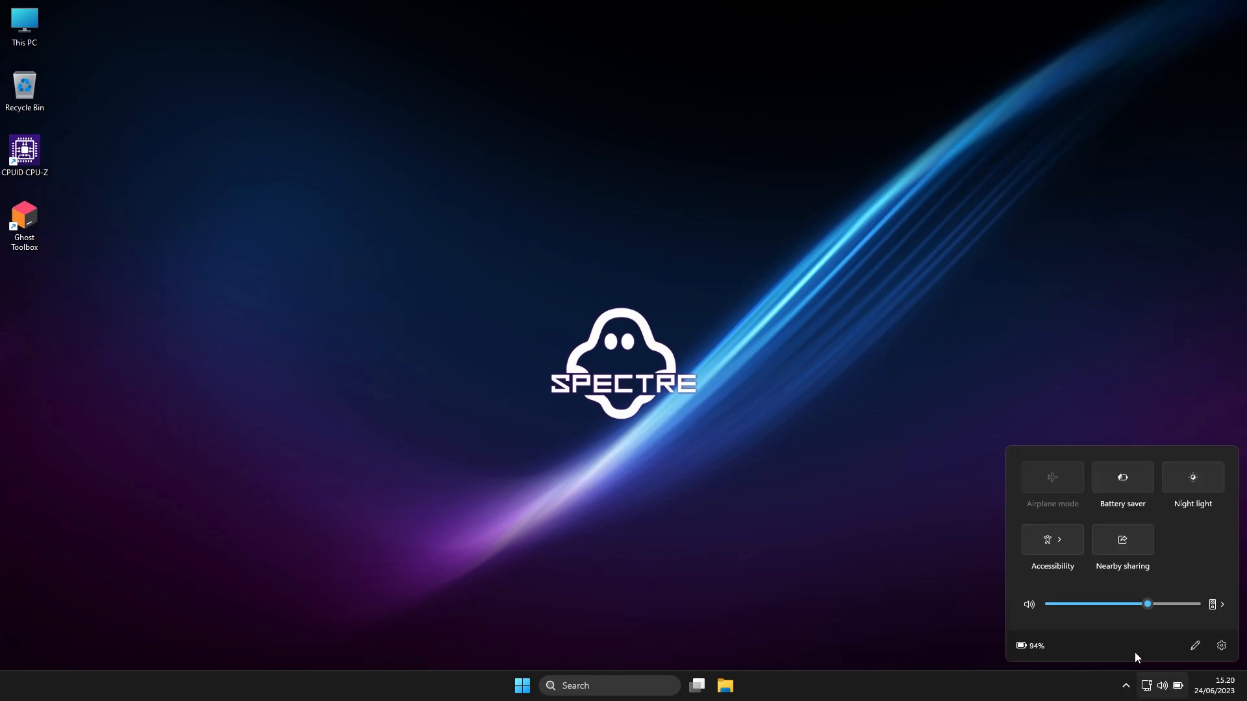
pyautogui.click(468, 436)
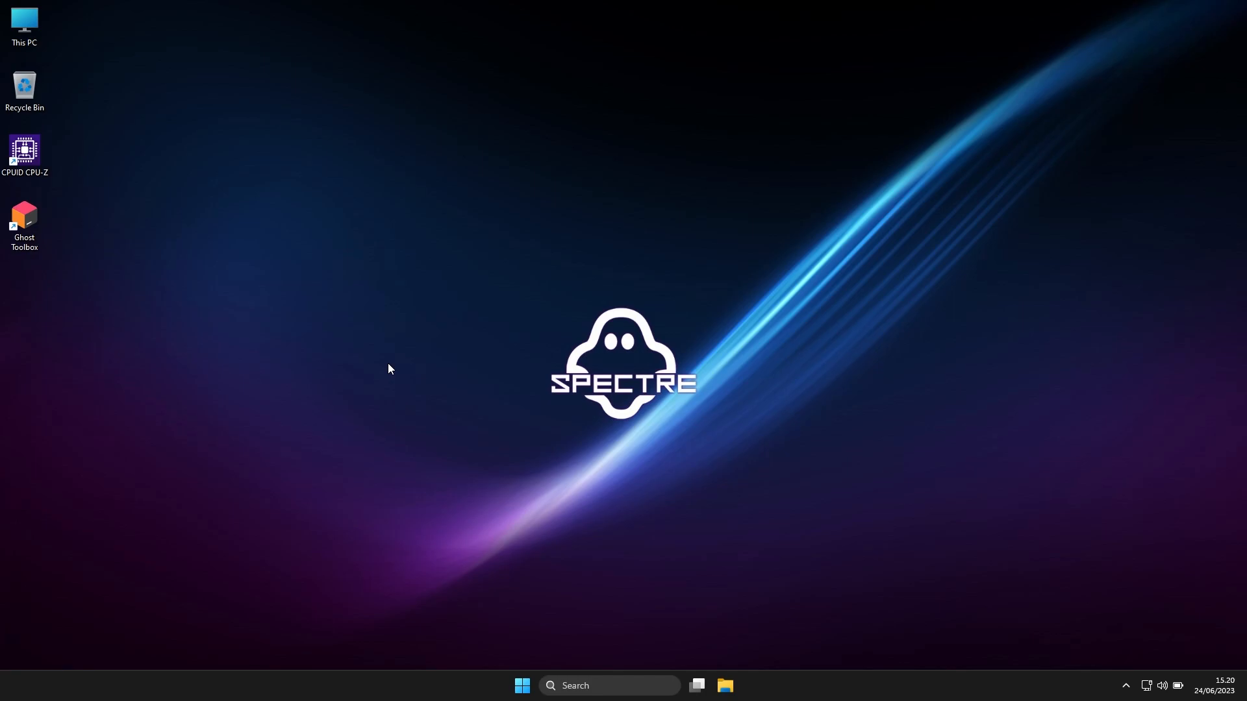
pyautogui.click(1153, 685)
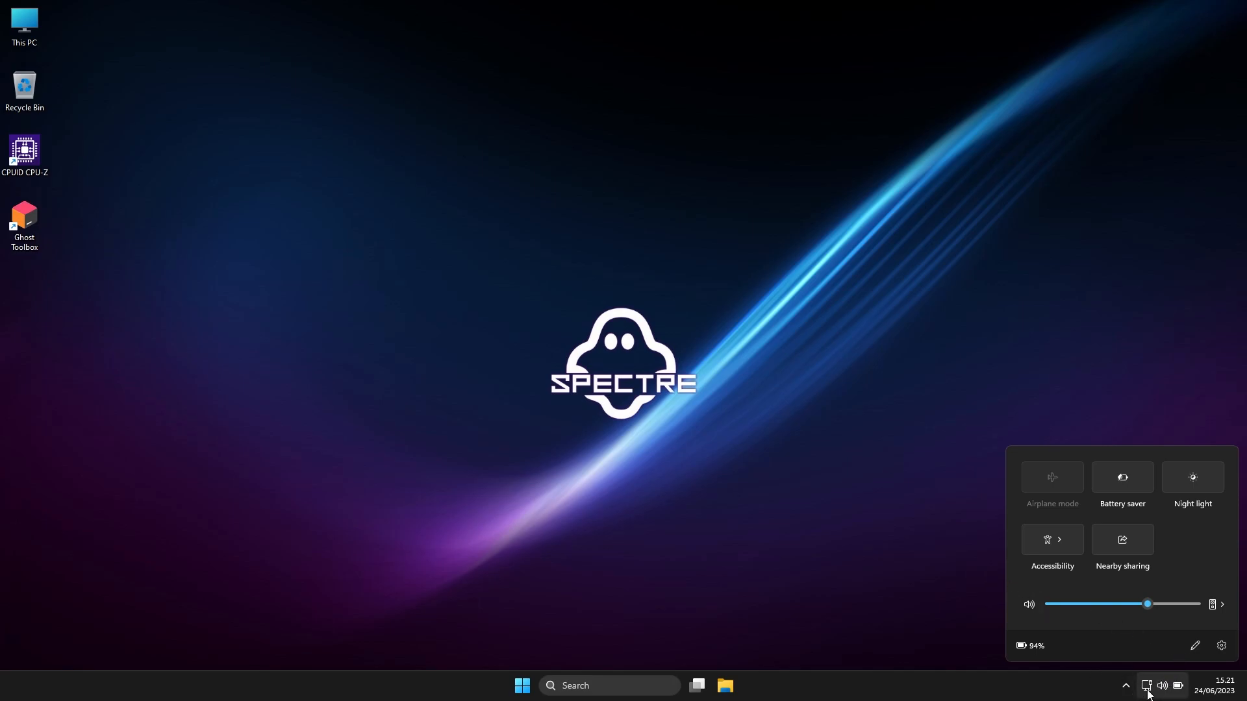
pyautogui.click(174, 336)
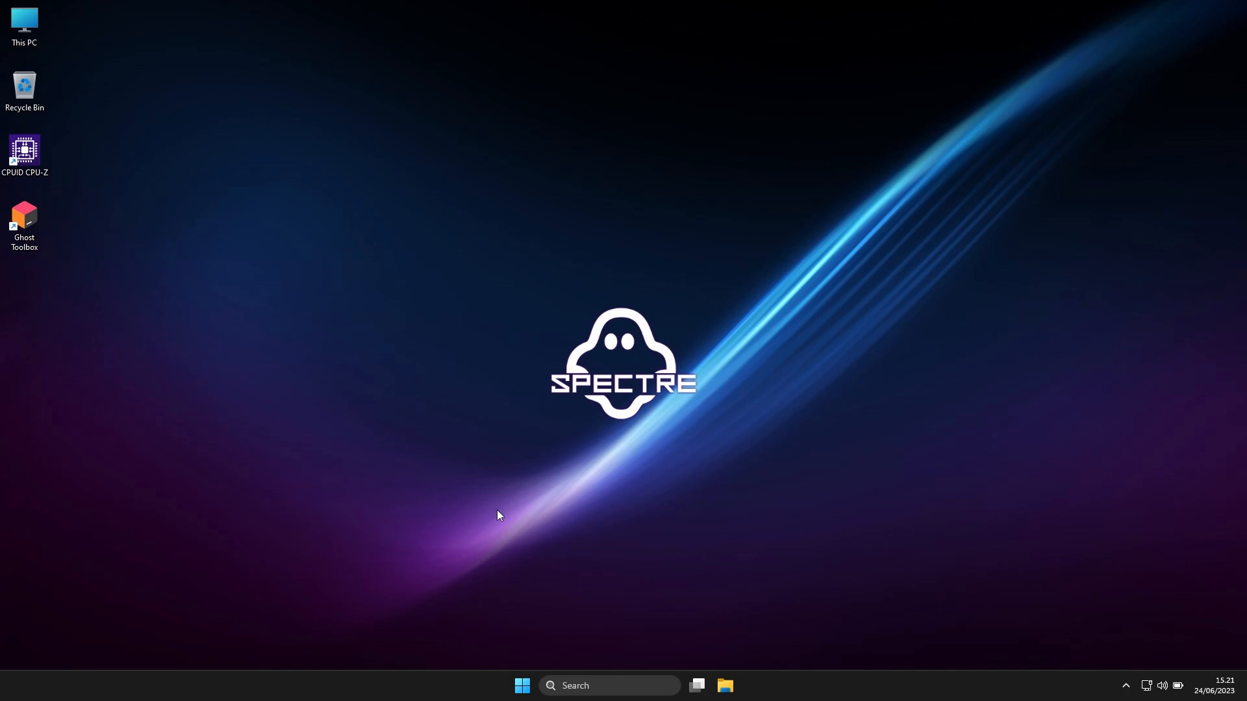
# Check the Windows Update page in Settings for its pause status, minimizing the window when finished
pyautogui.click(522, 685)
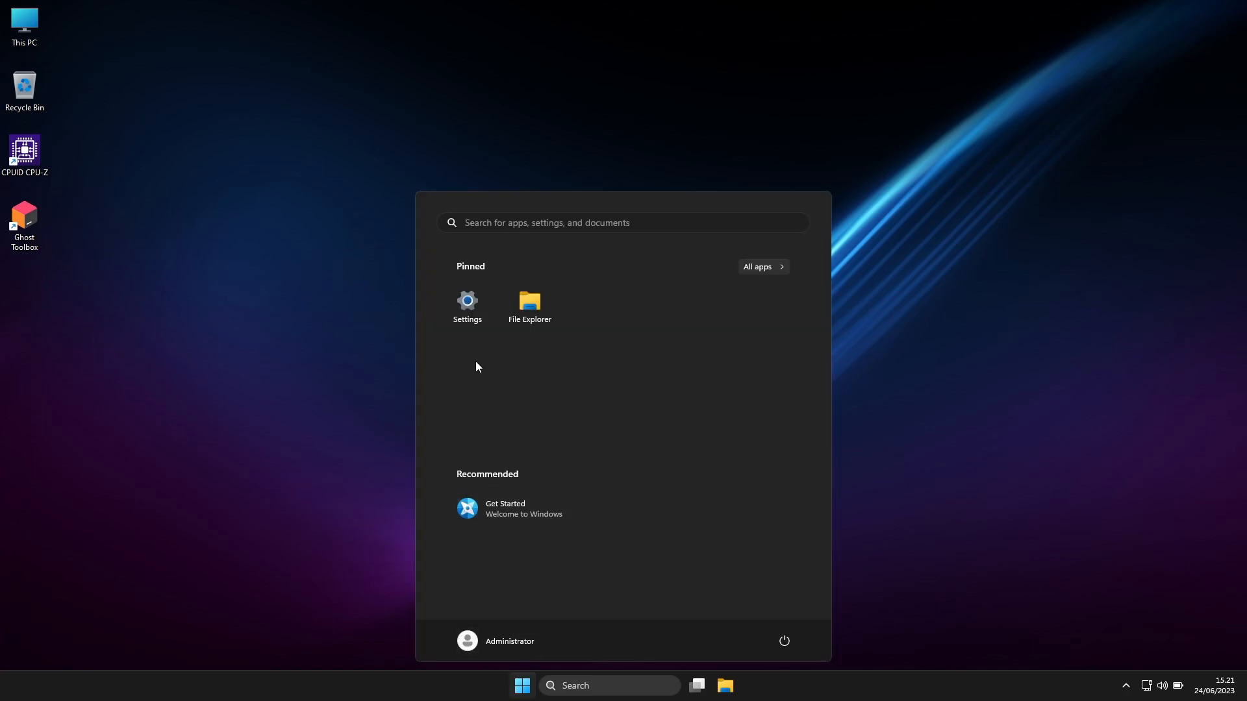
pyautogui.click(467, 306)
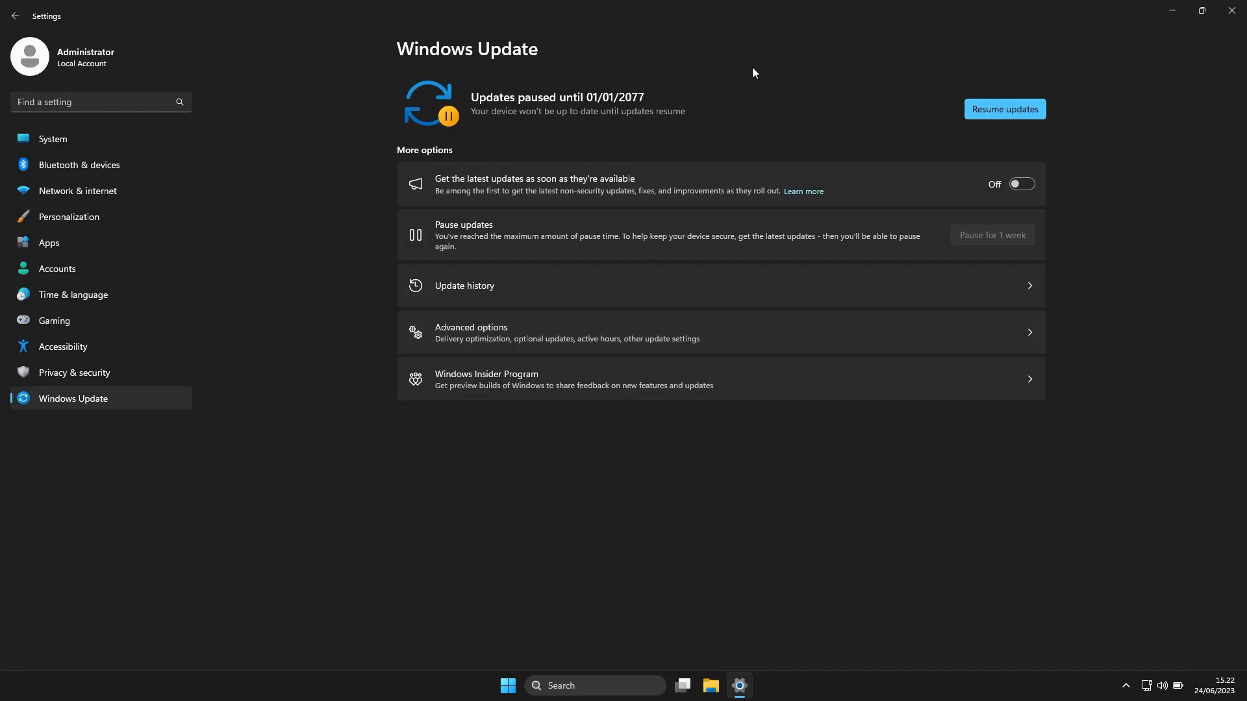
pyautogui.click(1169, 10)
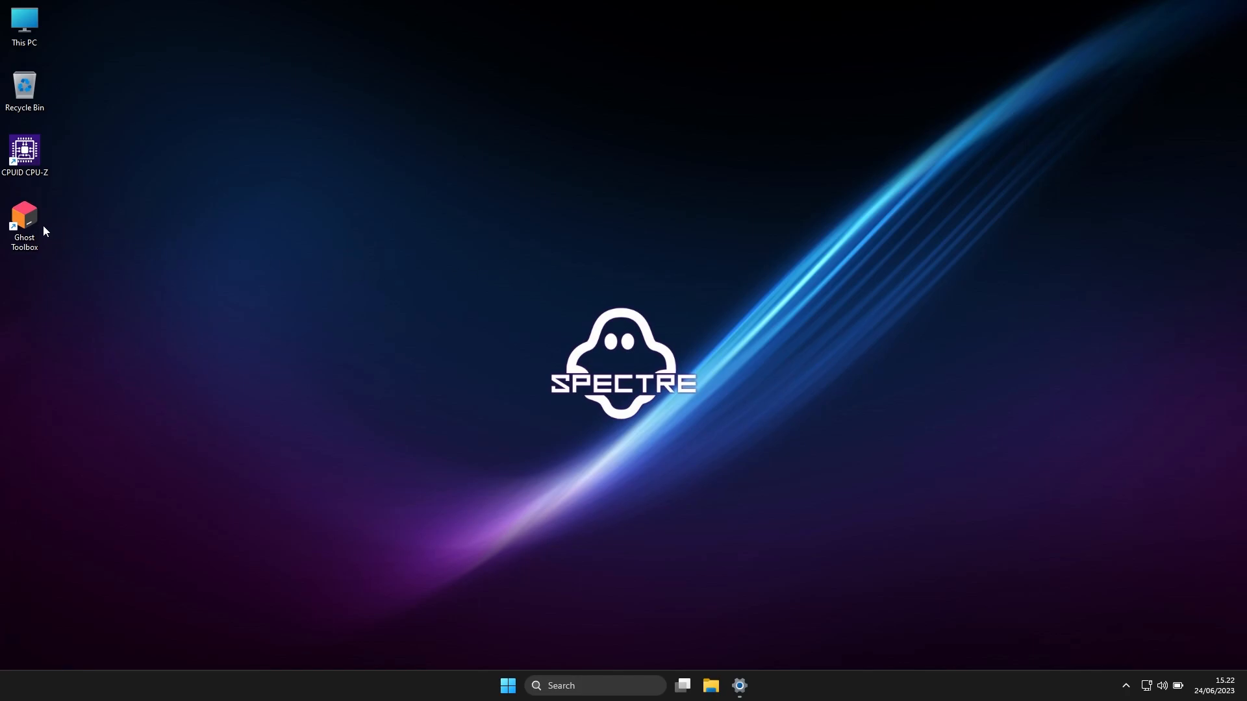
# Launch Ghost Toolbox from the desktop
pyautogui.doubleClick(26, 225)
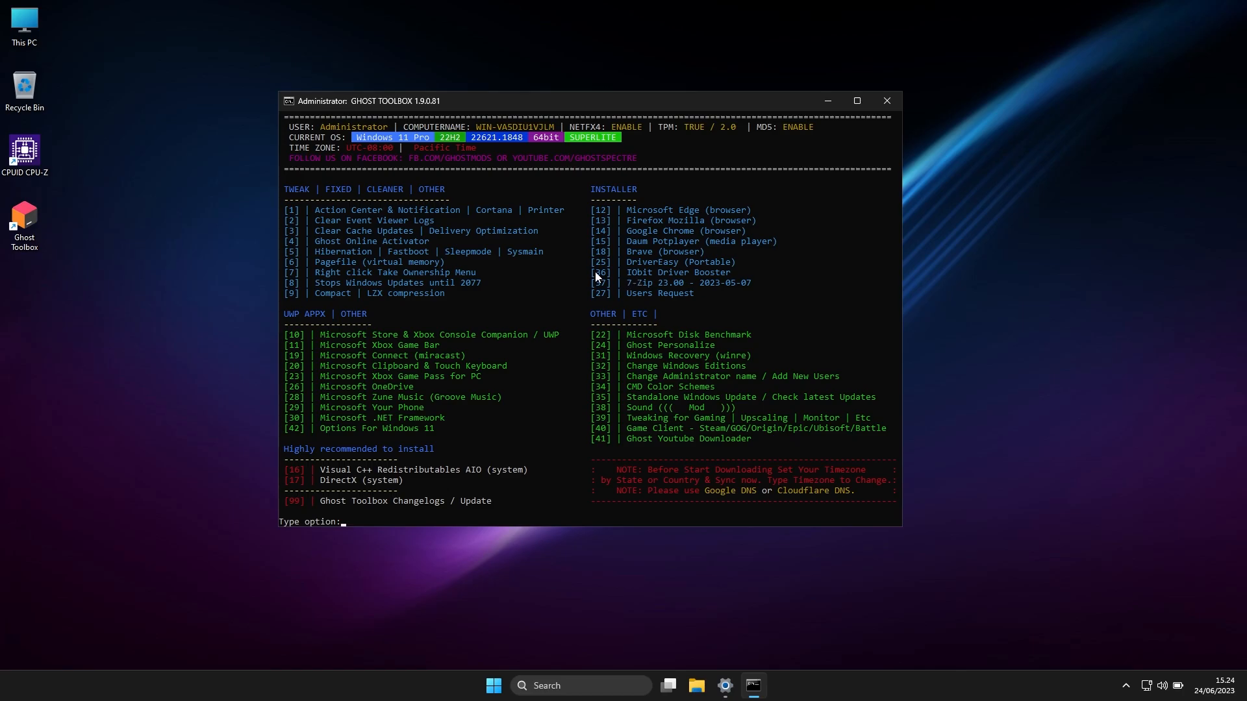
# Check the Display adapters category in Device Manager, closing the window when finished
pyautogui.rightClick(494, 686)
pyautogui.click(473, 398)
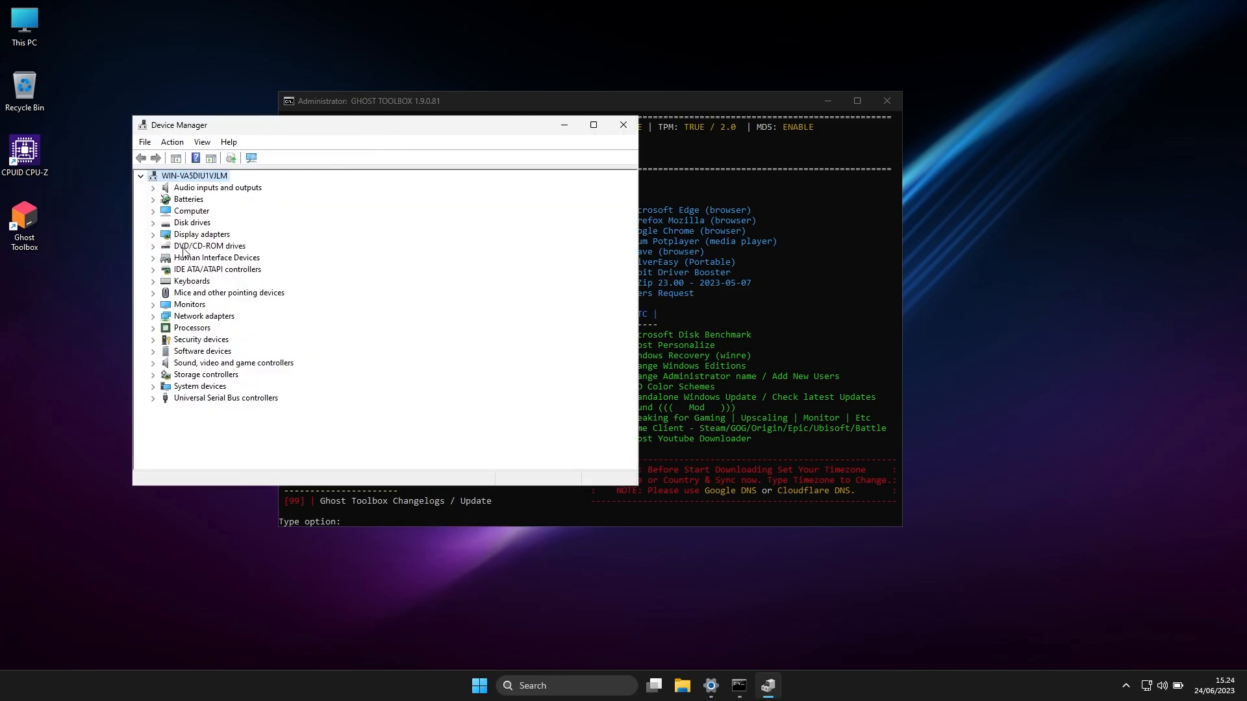
pyautogui.click(183, 237)
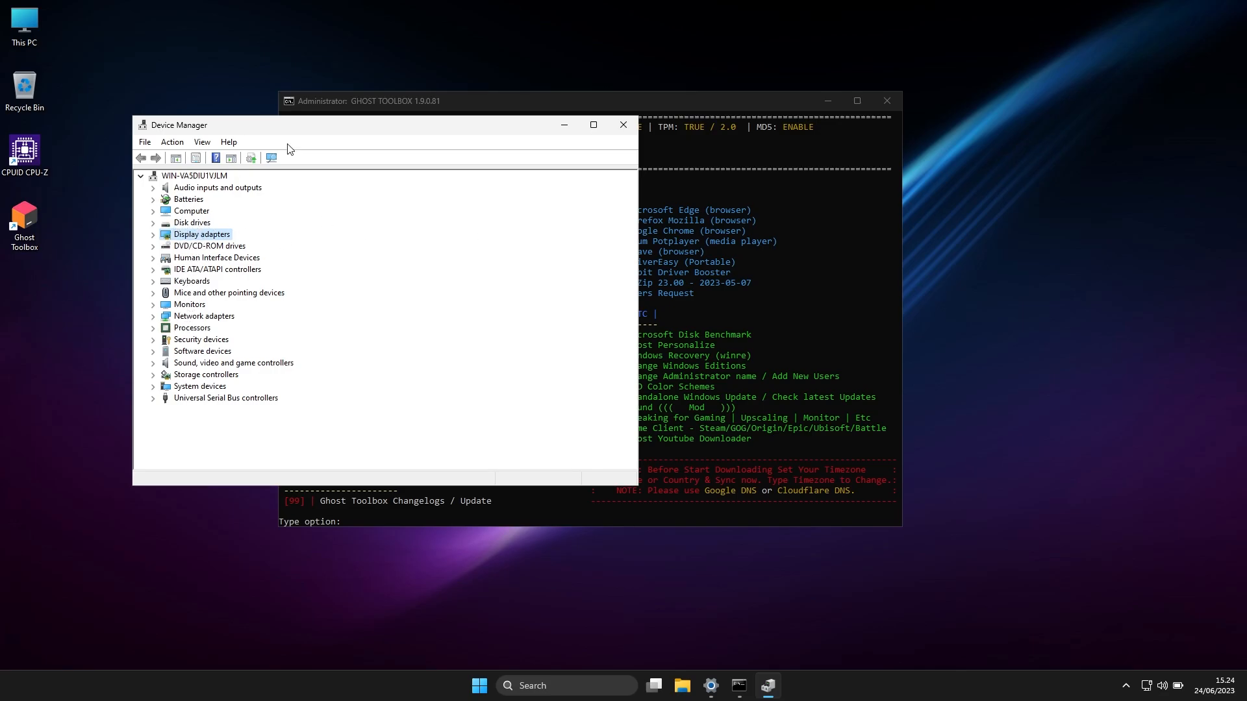
pyautogui.click(621, 126)
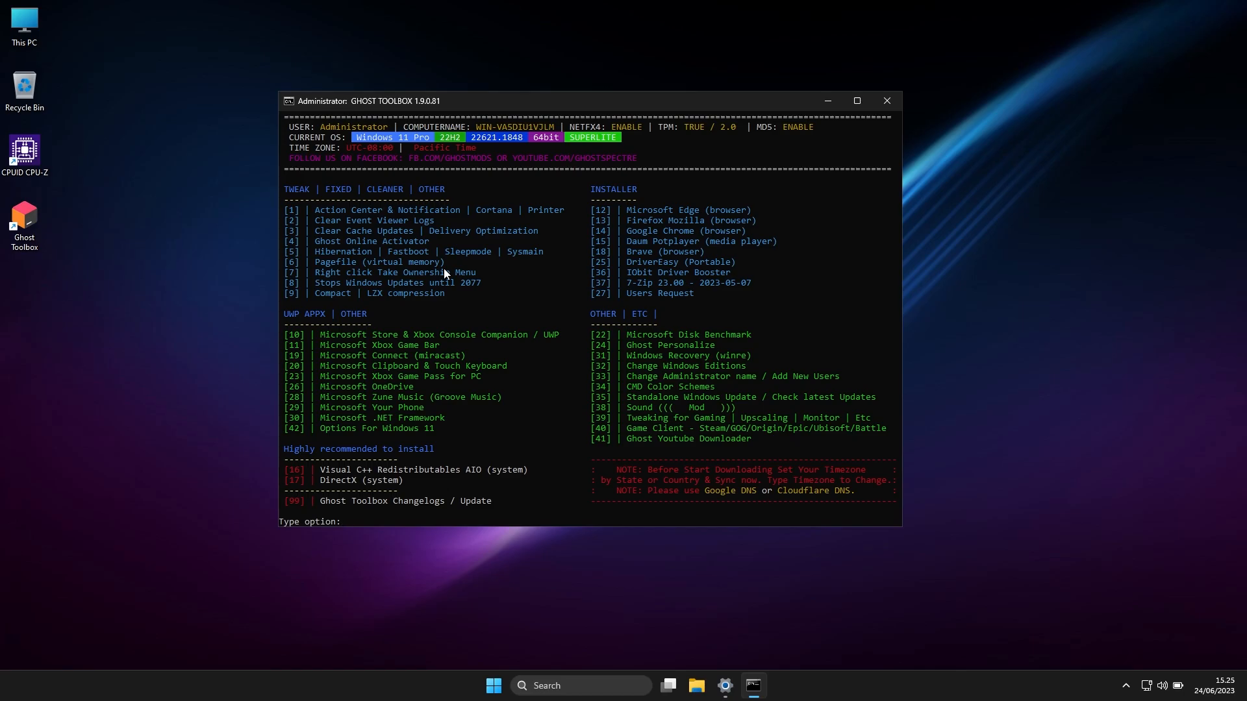
# Look through the installed apps once more, returning to the Ghost Toolbox window when finished
pyautogui.click(494, 685)
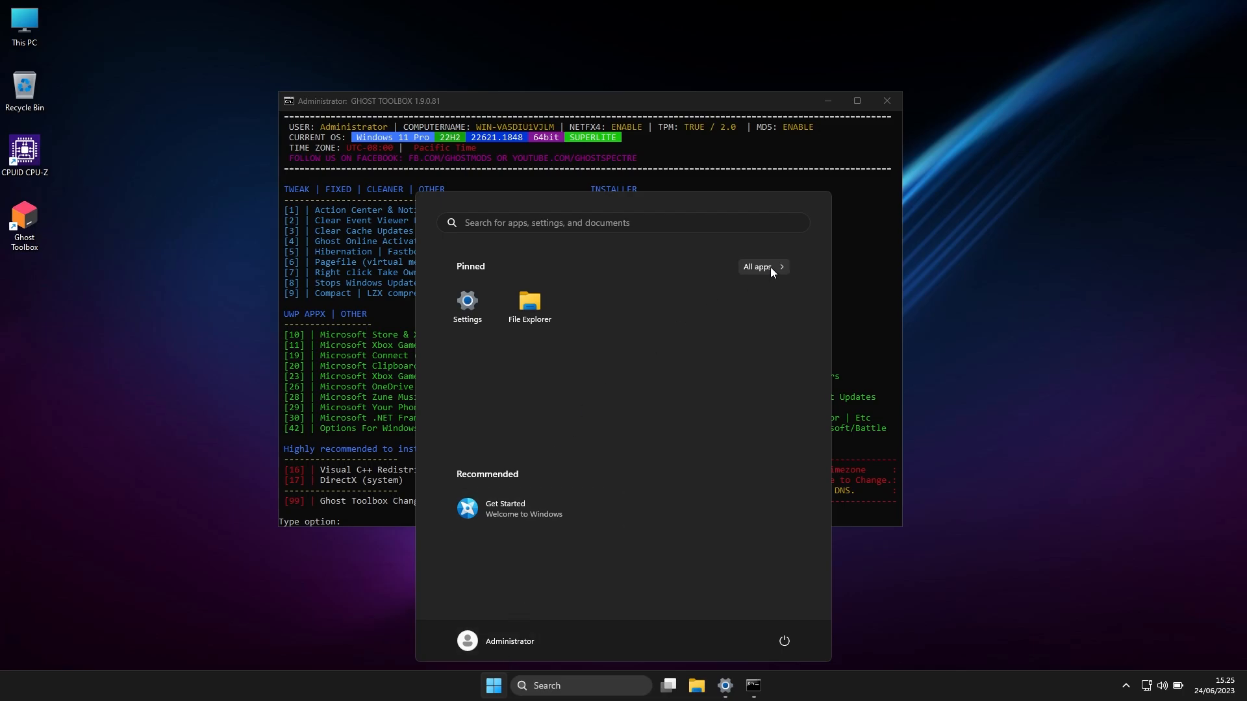
pyautogui.click(770, 267)
pyautogui.click(656, 108)
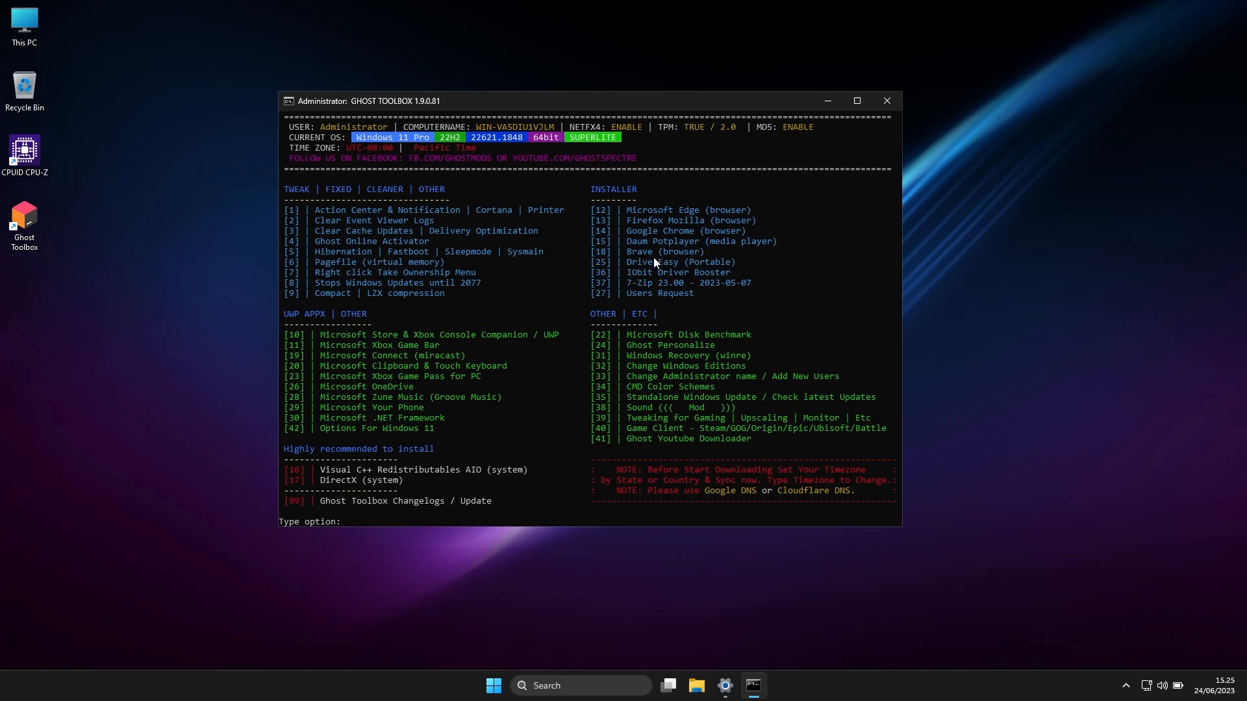
# Install the Brave x64 browser through Ghost Toolbox, using option 18 and its sub-option 1
pyautogui.write('18')
pyautogui.press('Return')
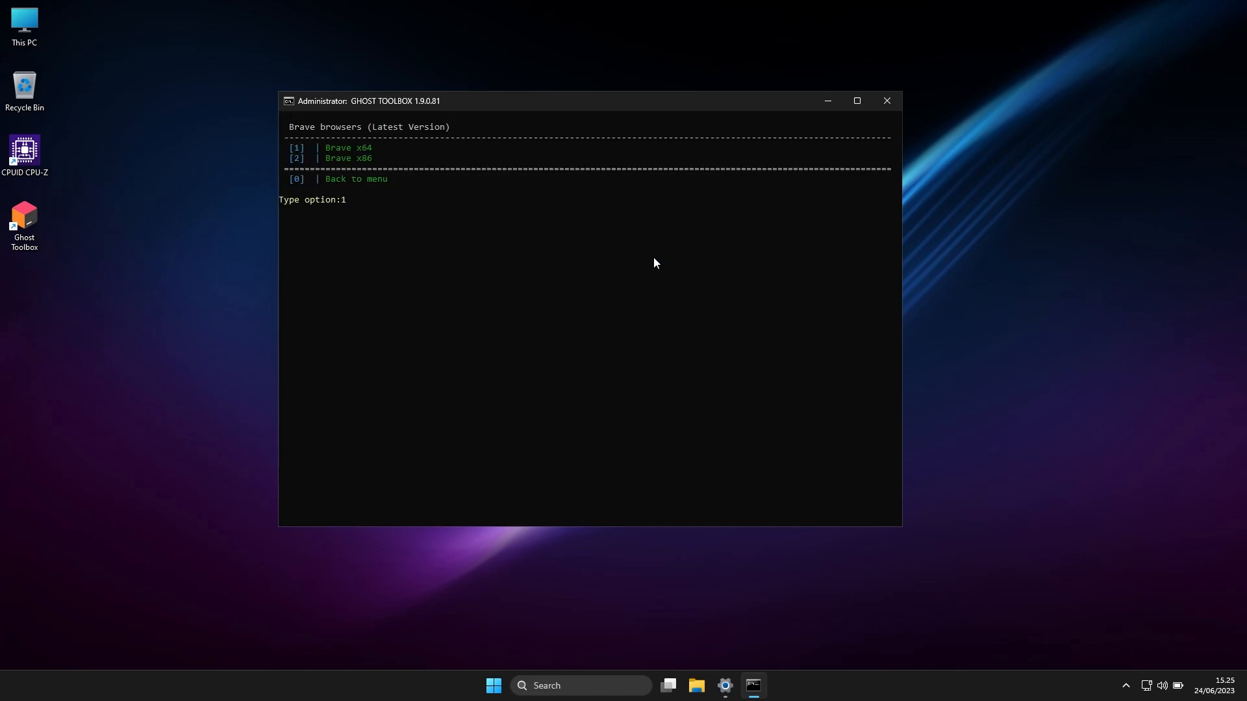
pyautogui.press('Return')
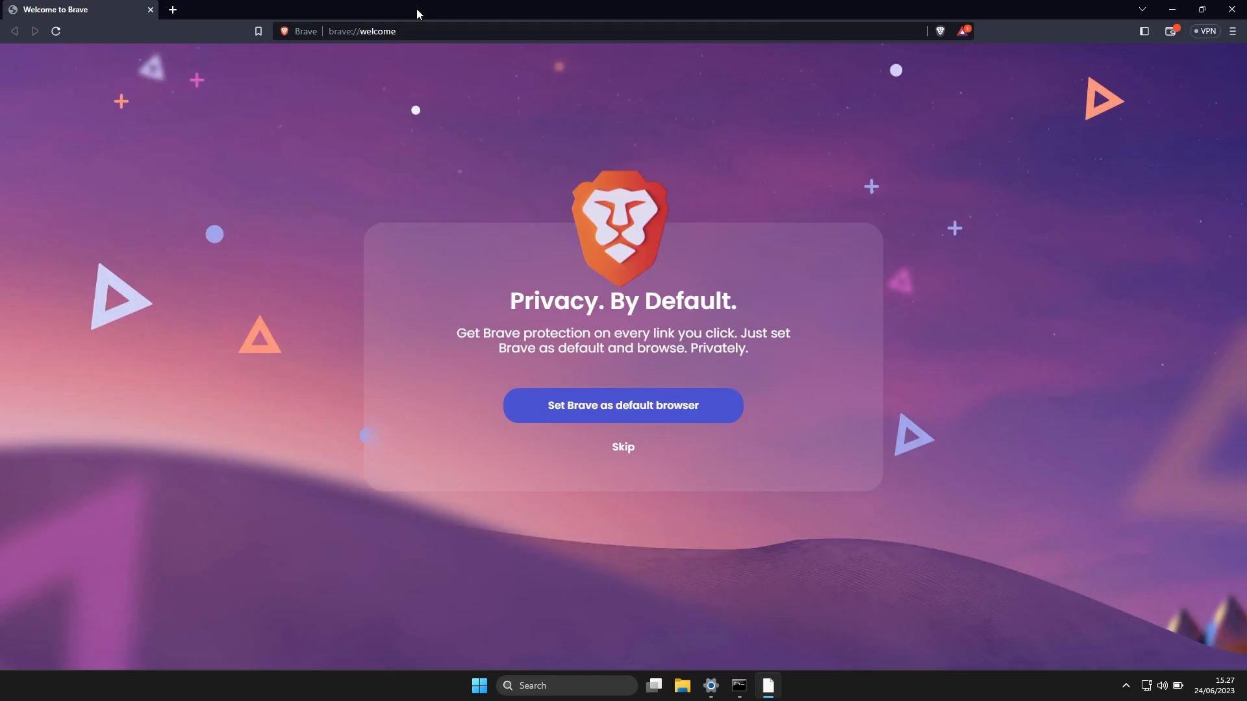
# Open nvidia.com/download/index.aspx in Brave and browse the Product Series choices for GeForce drivers
pyautogui.hotkey('ctrl', 'l')
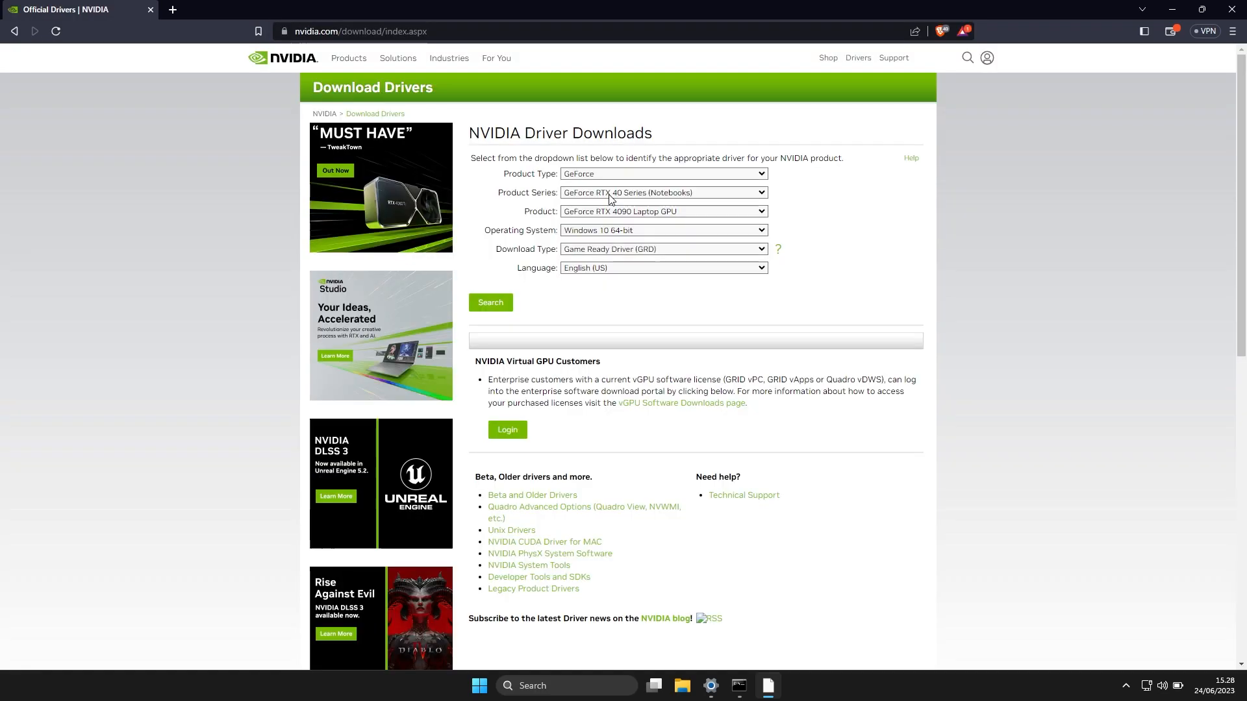
pyautogui.click(609, 193)
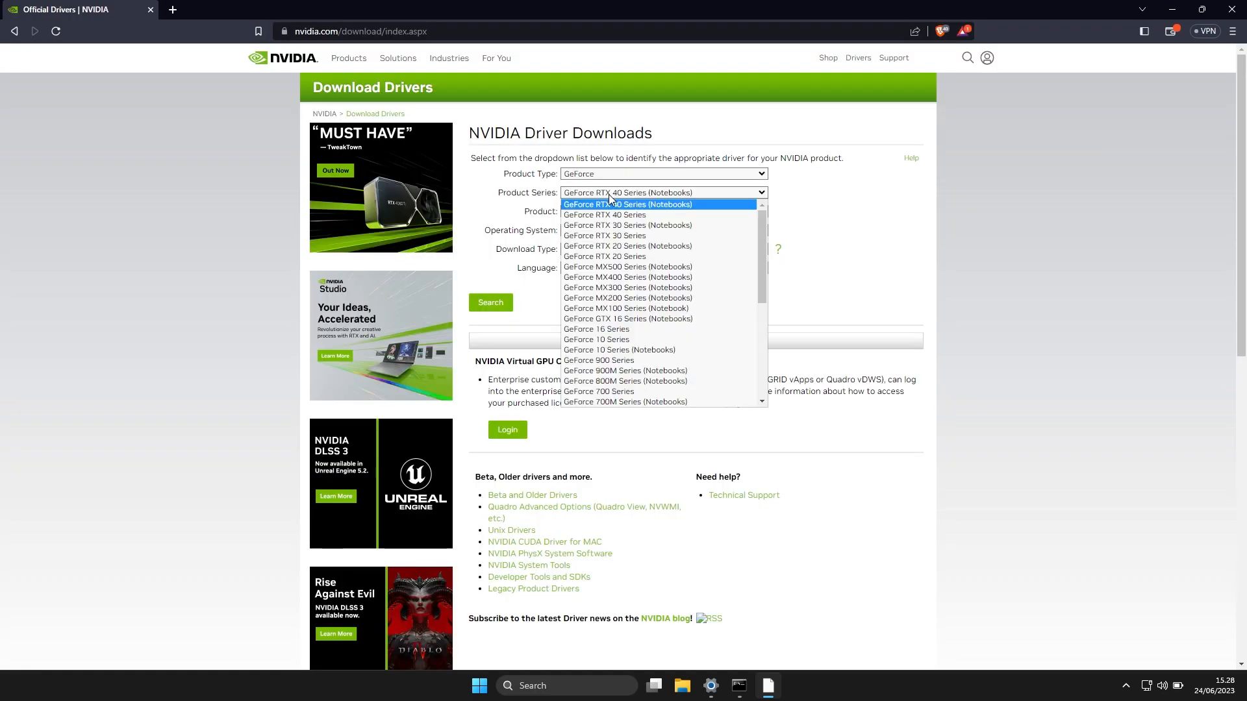
pyautogui.click(616, 318)
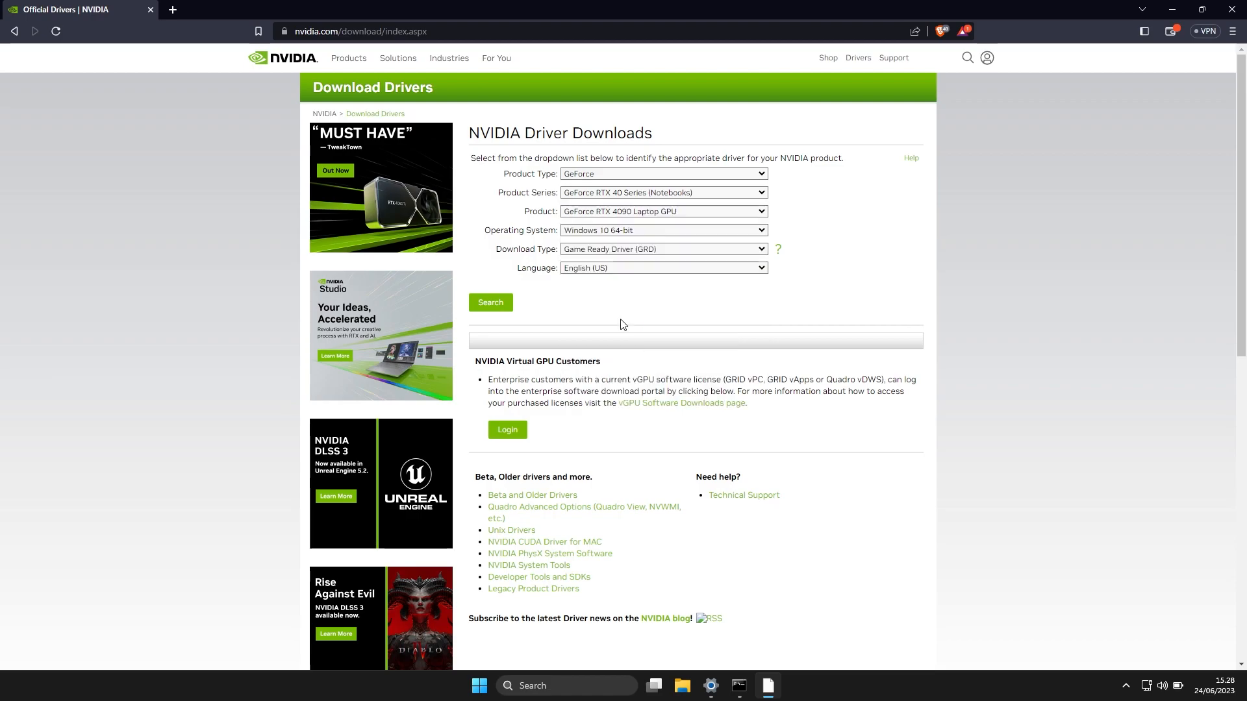
# Search for the Windows 10 64-bit Game Ready Driver for the GeForce RTX 4090 Laptop GPU and view its result page
pyautogui.click(490, 302)
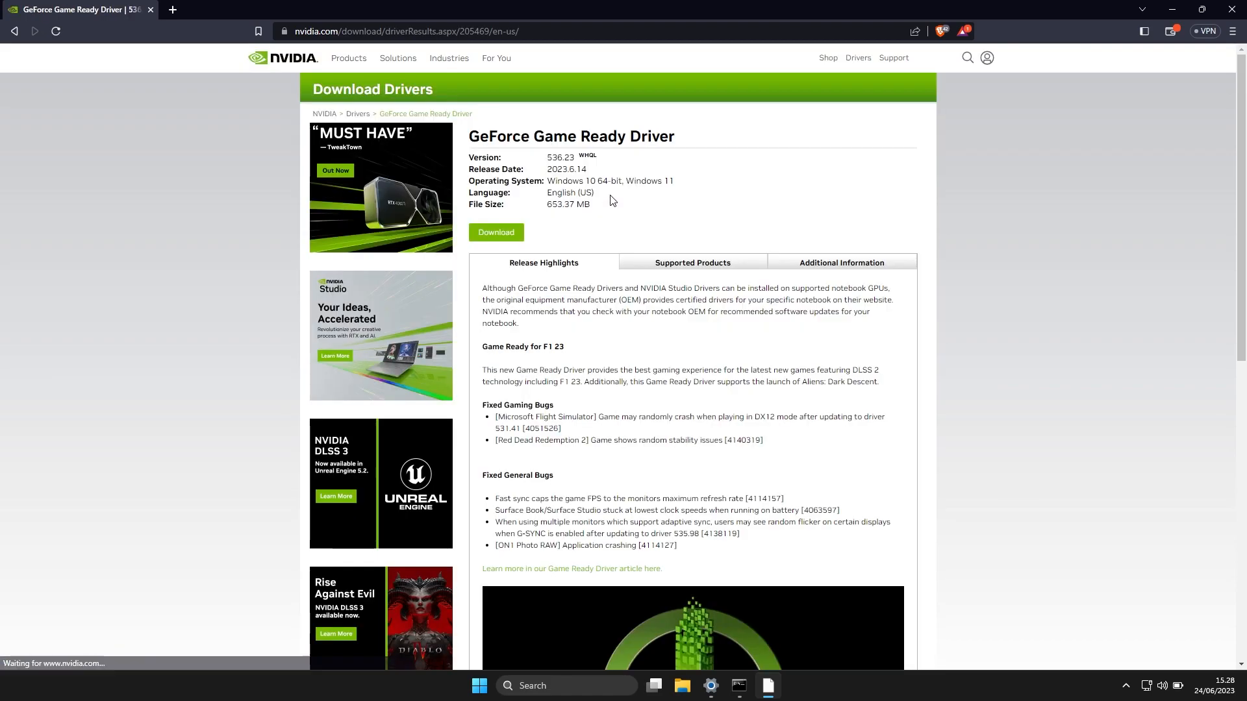
pyautogui.click(494, 232)
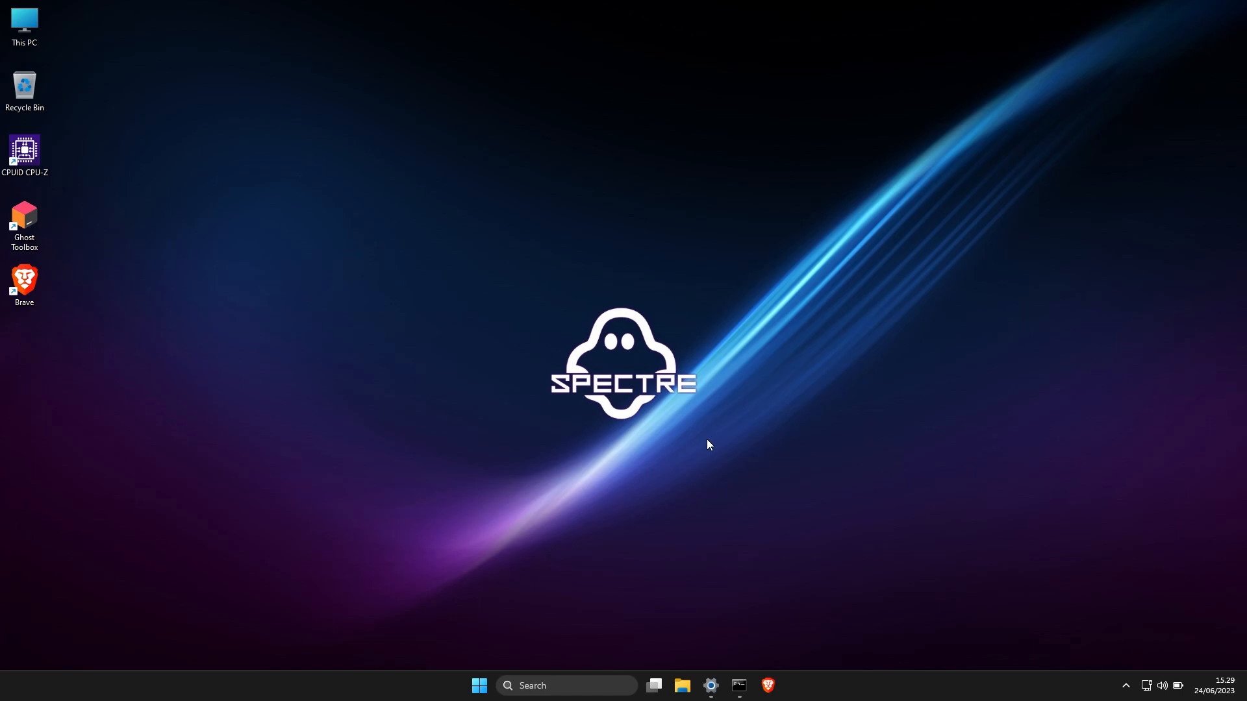
# Review the Windows Update page in Settings and check the free space of Local Disk (C:) in File Explorer, closing File Explorer when finished
pyautogui.moveTo(716, 685)
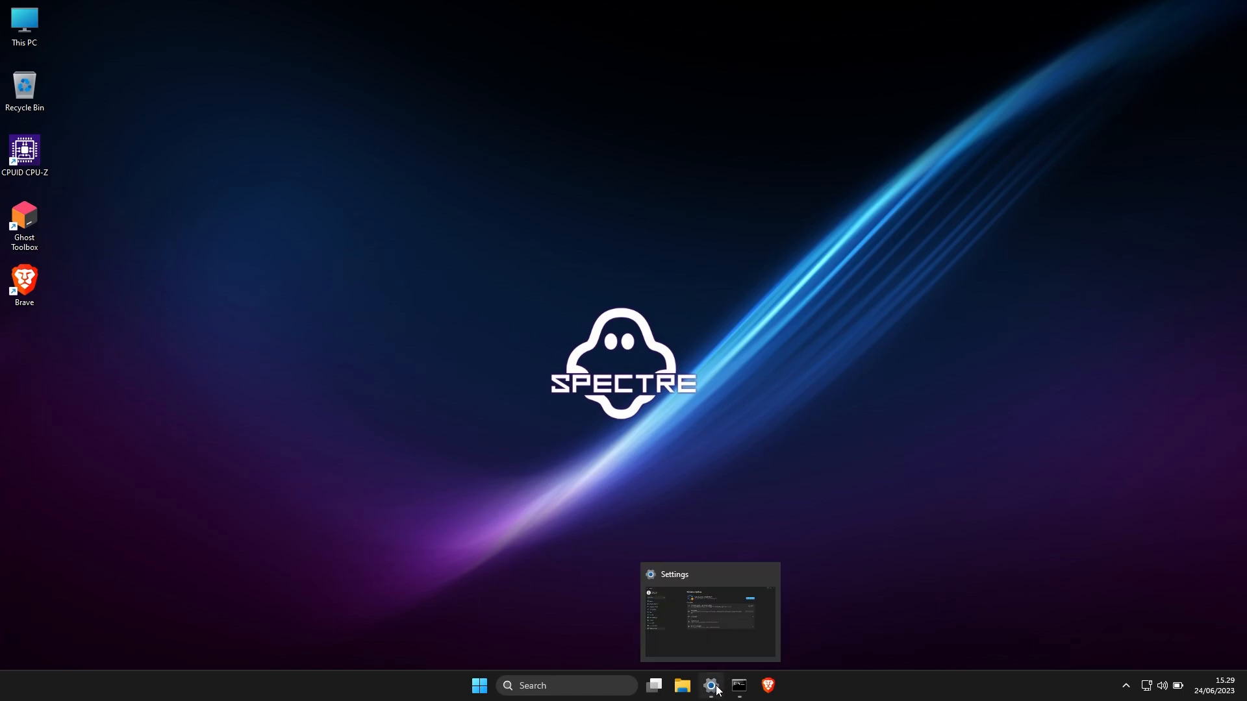
pyautogui.click(717, 690)
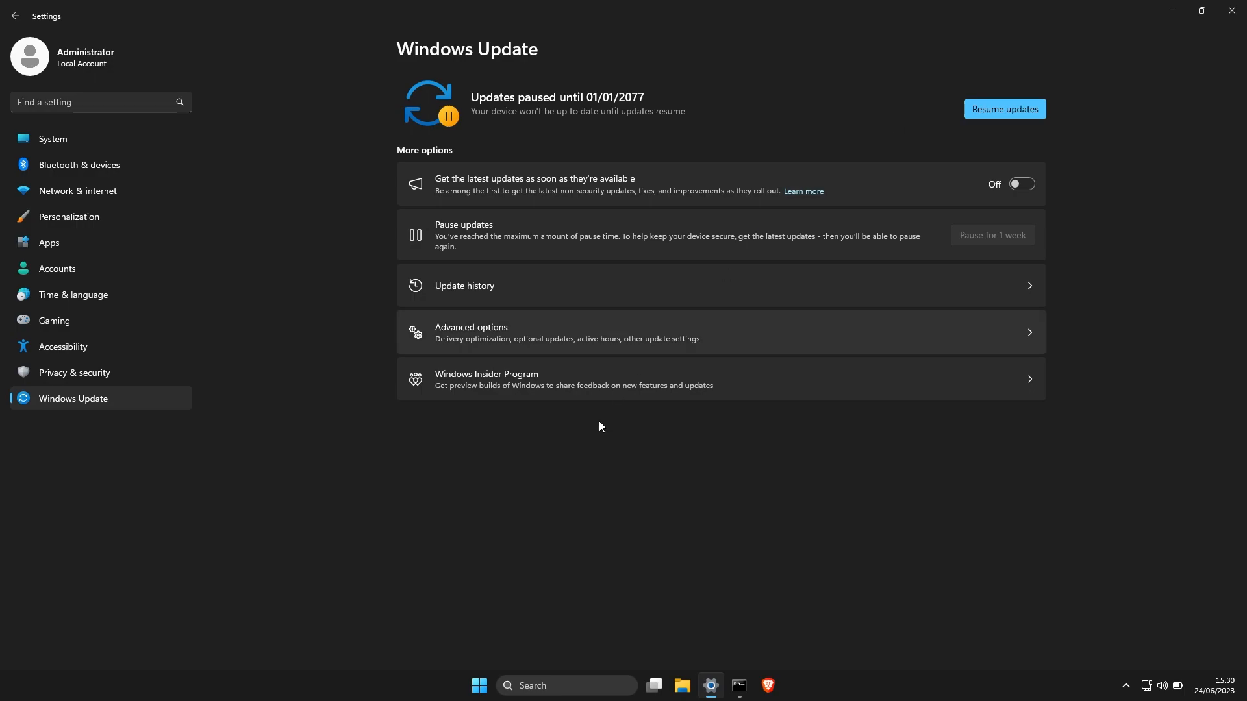
pyautogui.click(682, 685)
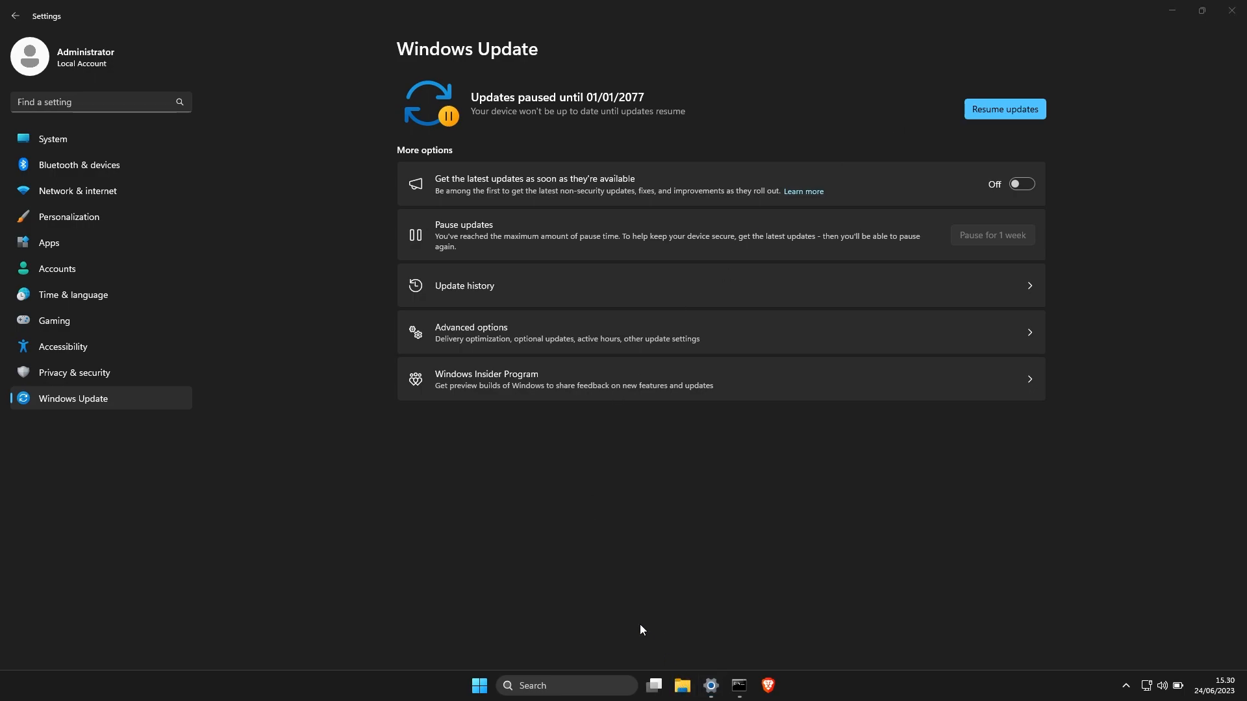
pyautogui.click(76, 289)
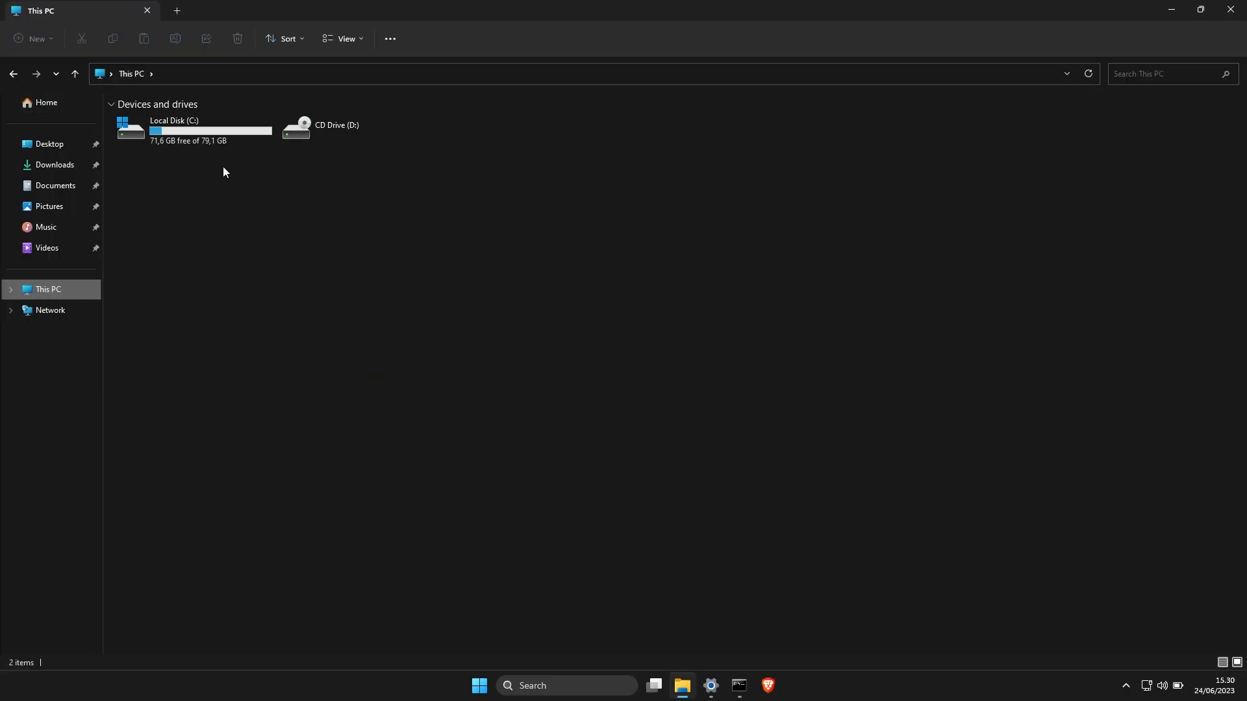
pyautogui.click(228, 131)
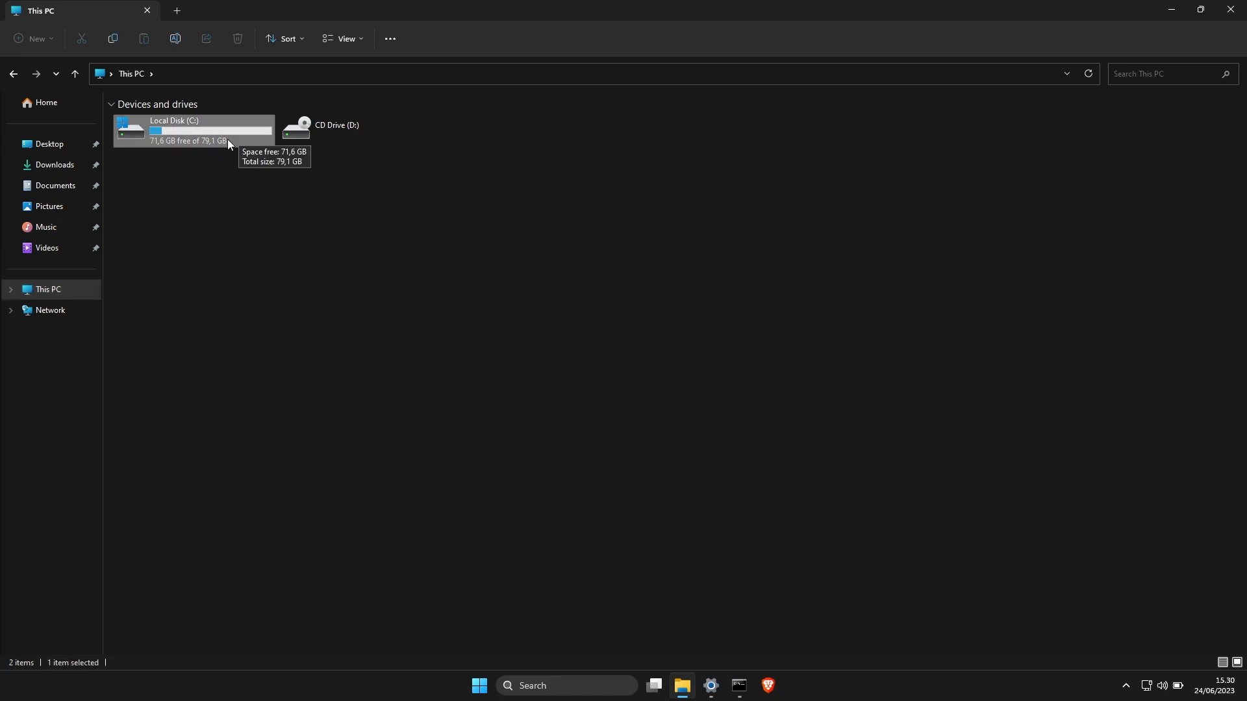
pyautogui.click(1230, 9)
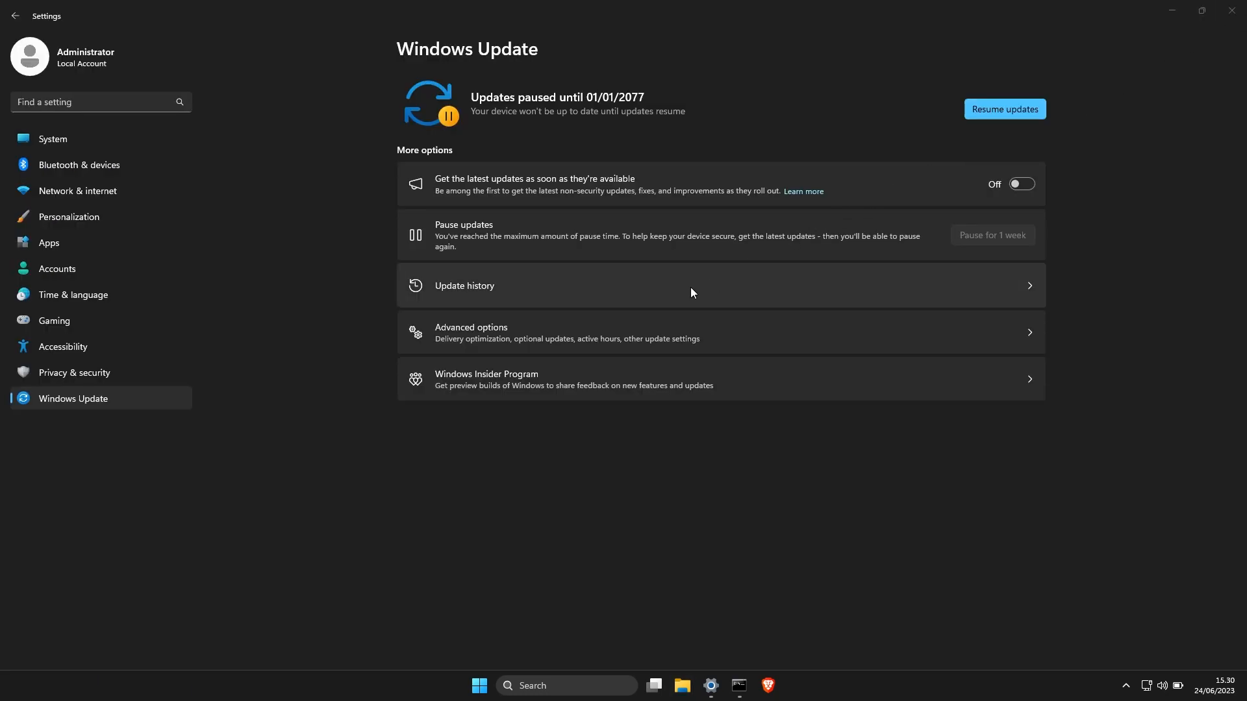
# Resume the paused Windows updates
pyautogui.click(1004, 111)
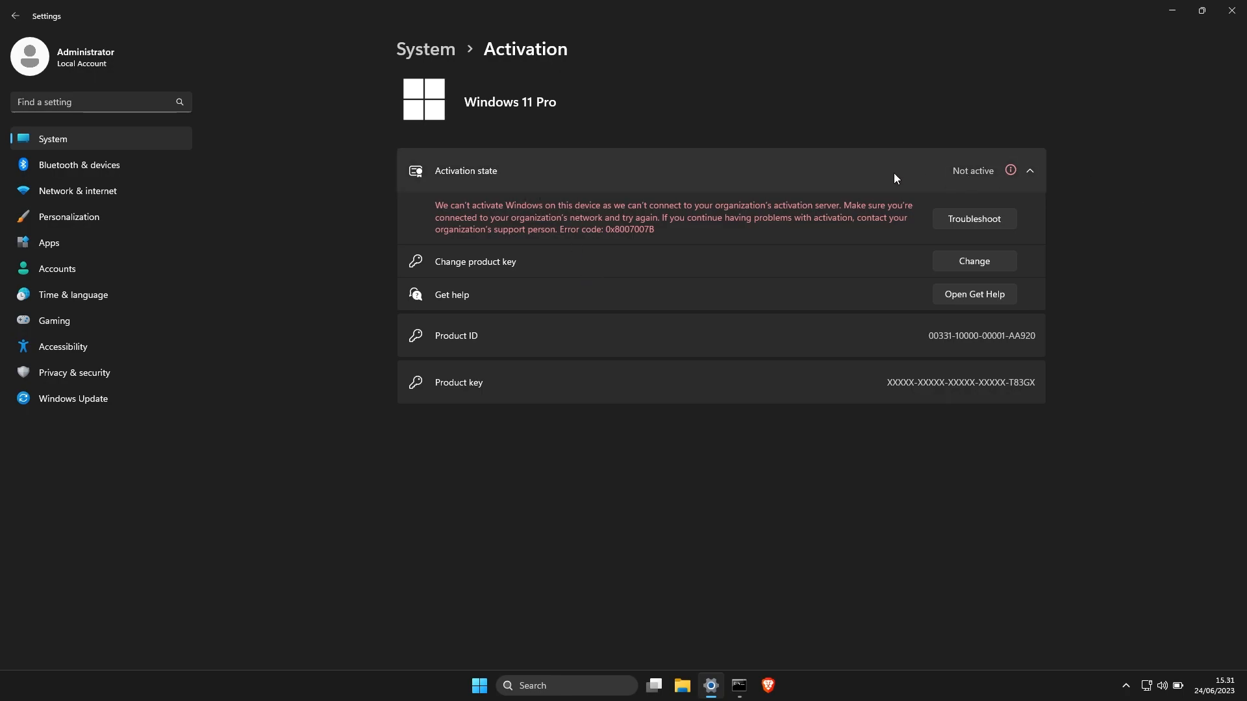
# Check the Personalization Background page and its activation link, close Settings and return to the Ghost Toolbox window
pyautogui.click(99, 214)
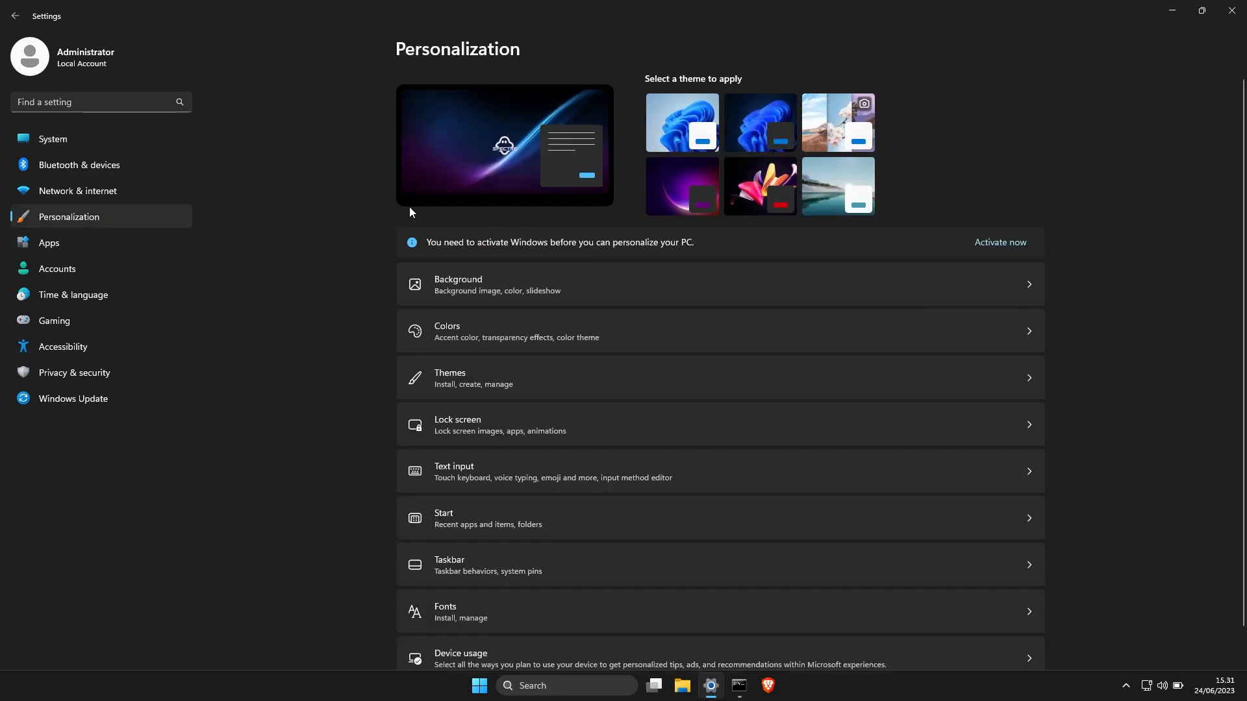
pyautogui.click(510, 282)
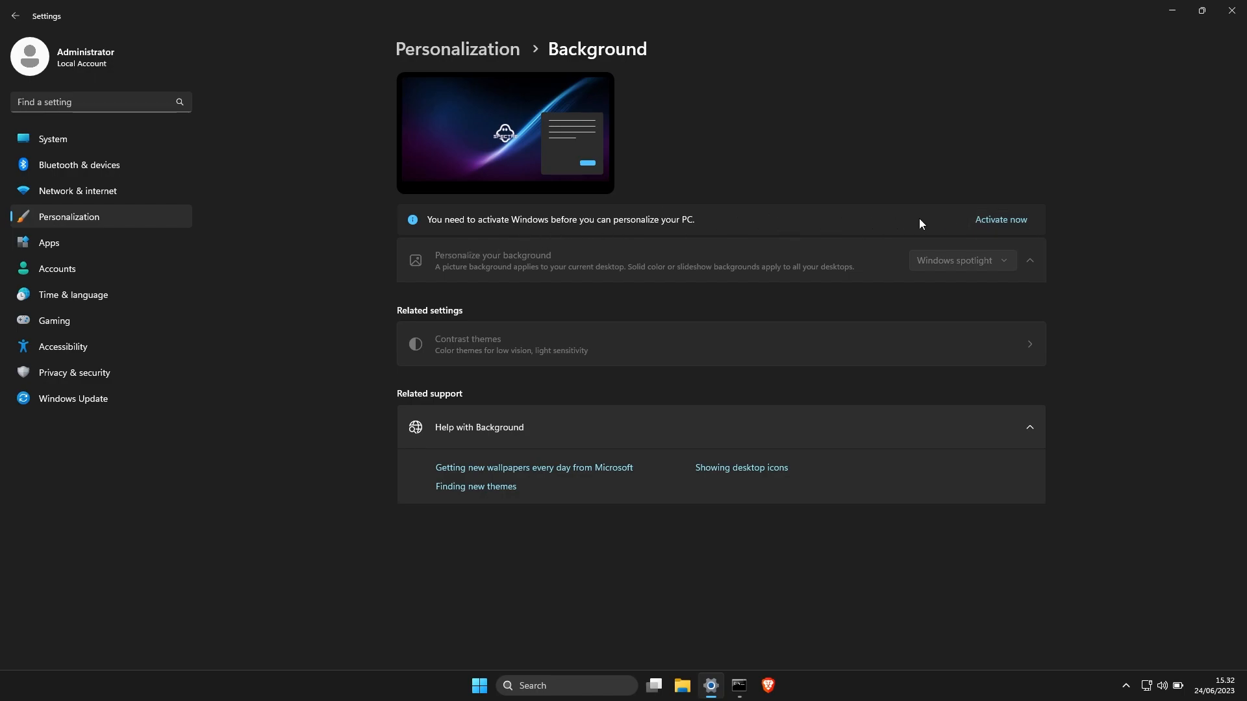
pyautogui.click(1001, 220)
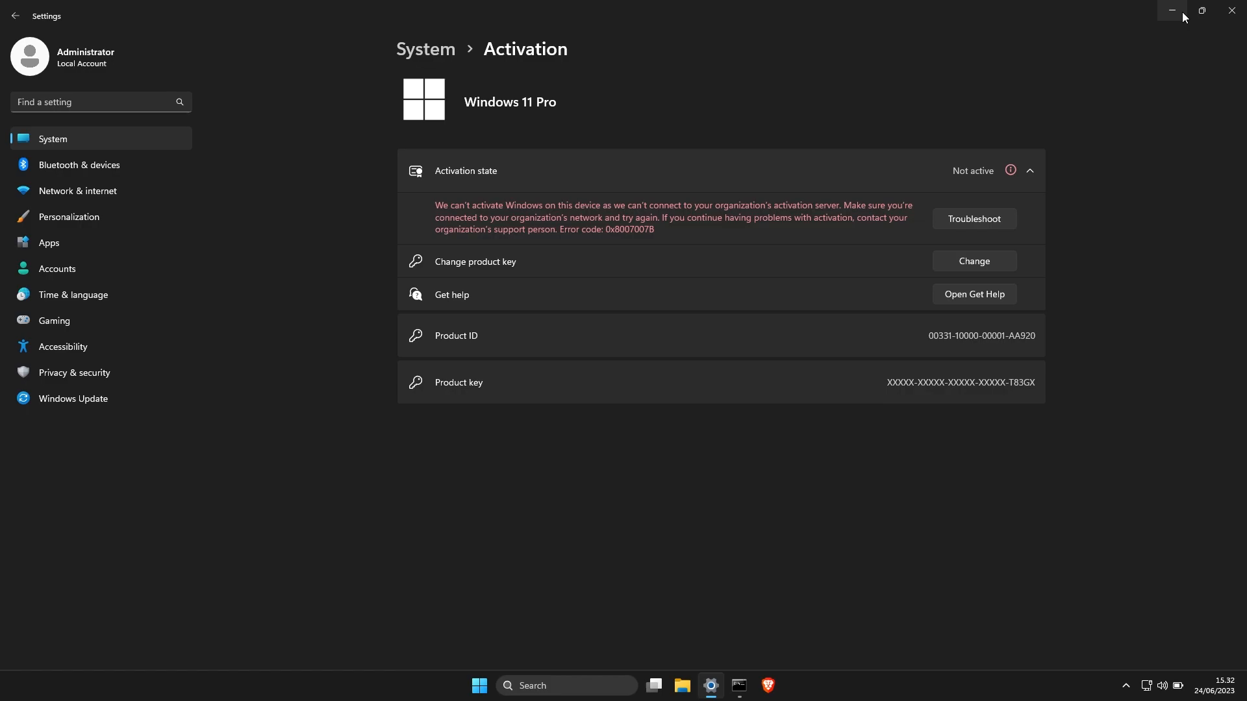
pyautogui.click(1232, 11)
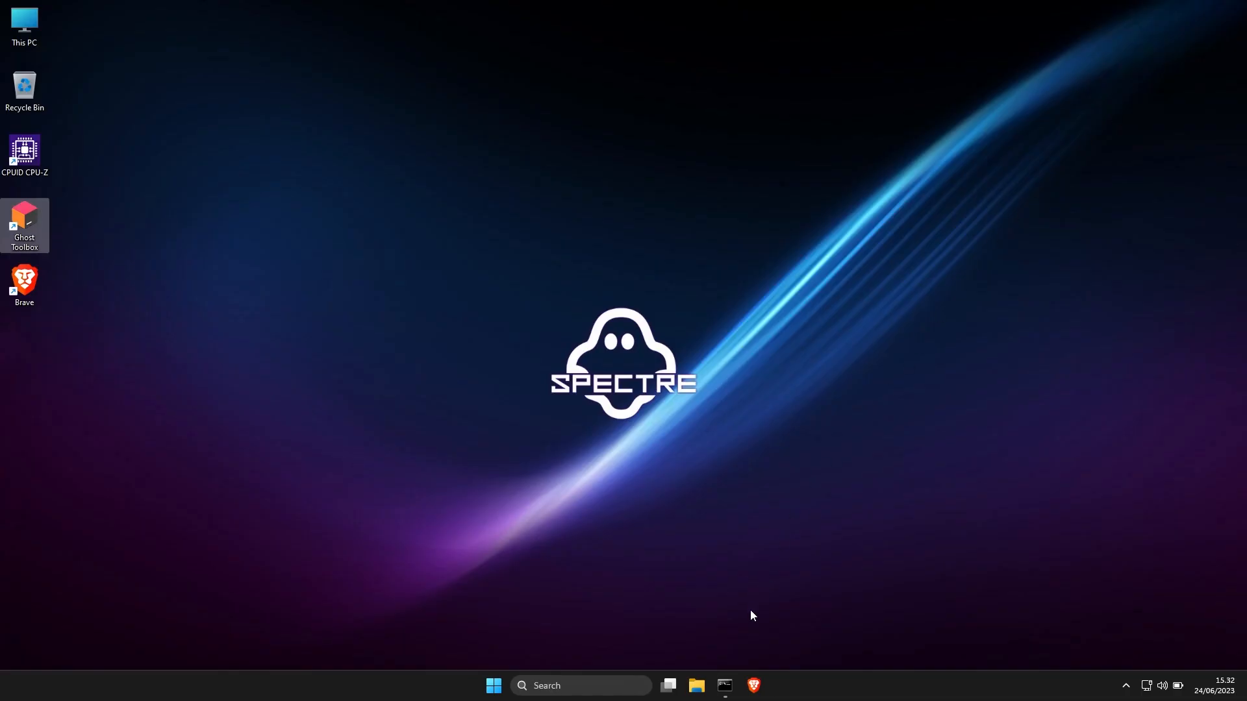
pyautogui.click(725, 685)
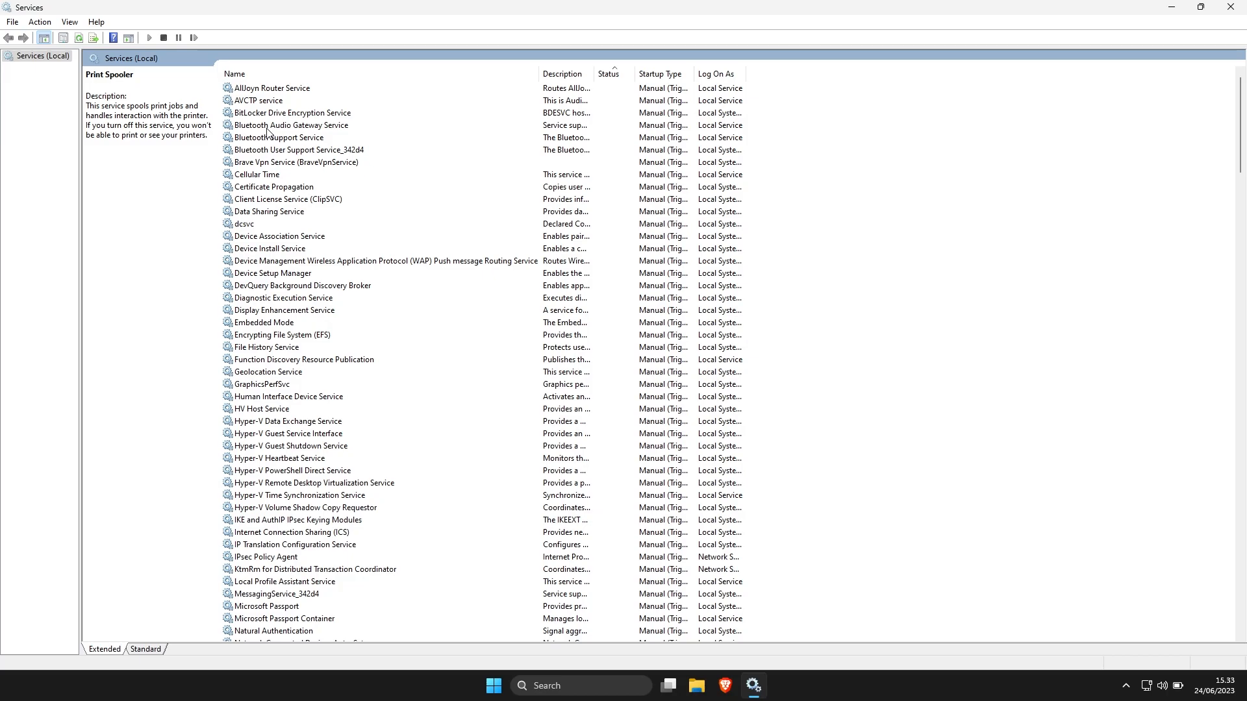
# Inspect the Bluetooth services and the Print Spooler properties in Services, closing the properties when finished
pyautogui.click(267, 126)
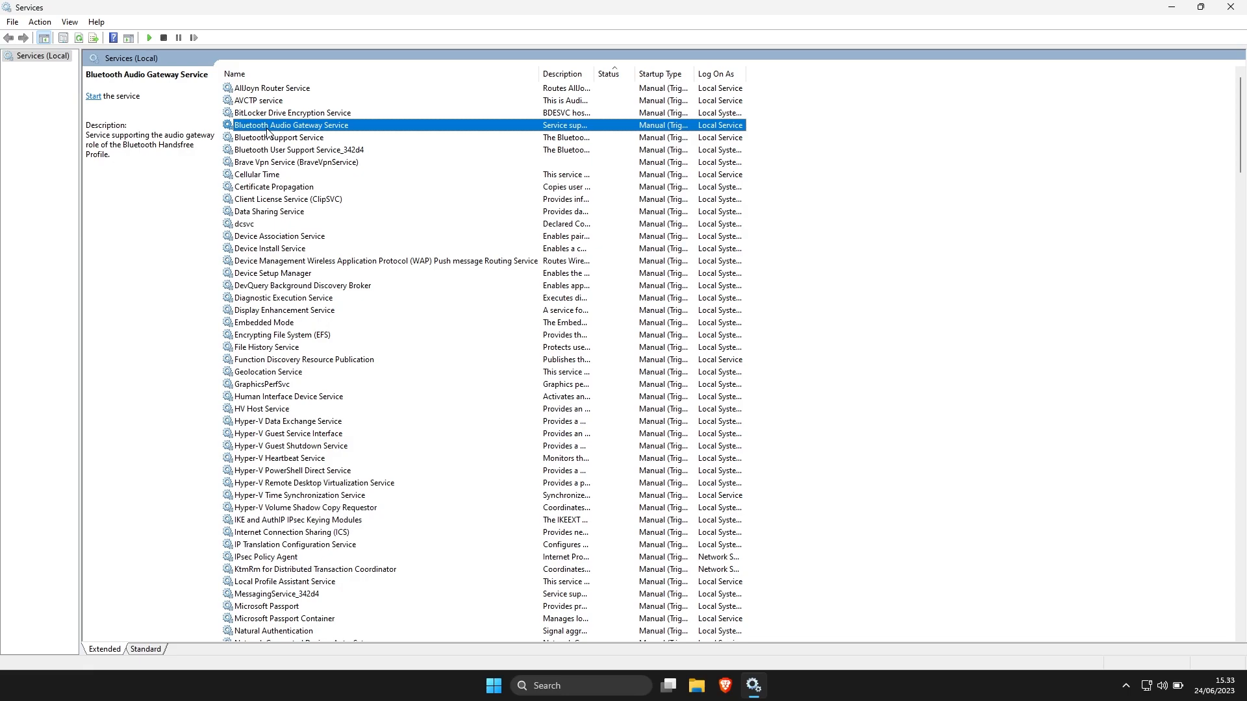
pyautogui.click(268, 139)
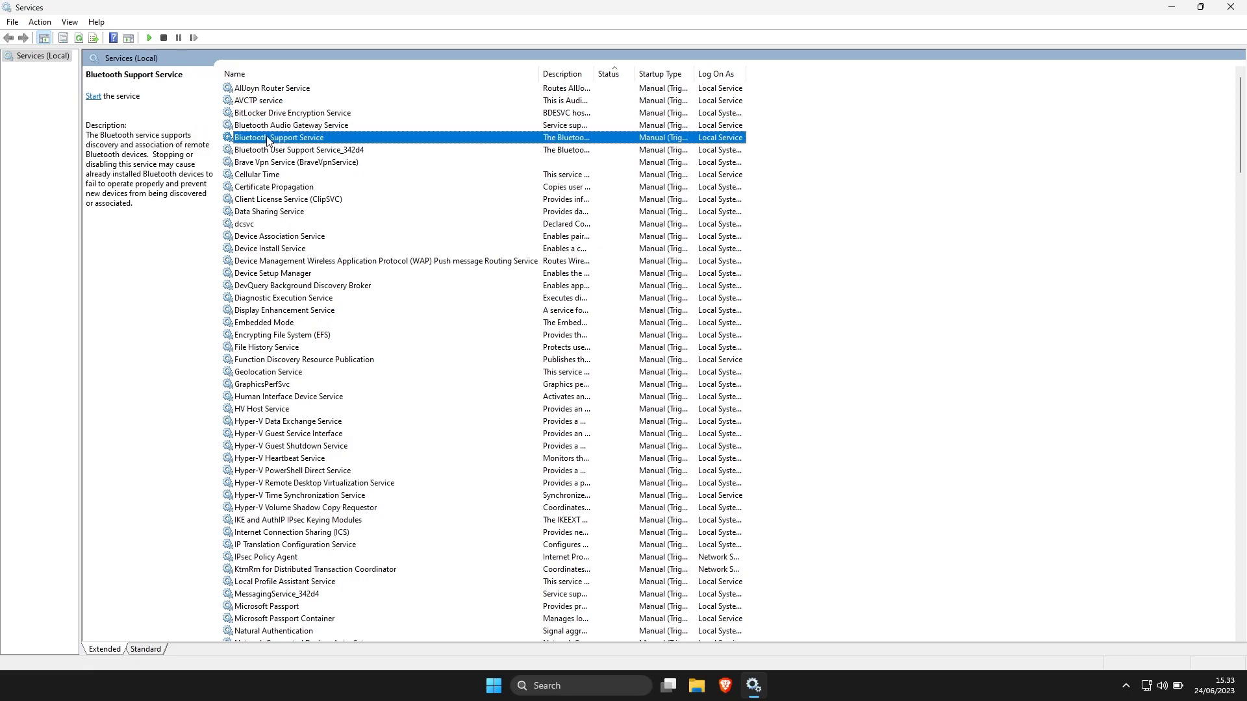
pyautogui.write('pr')
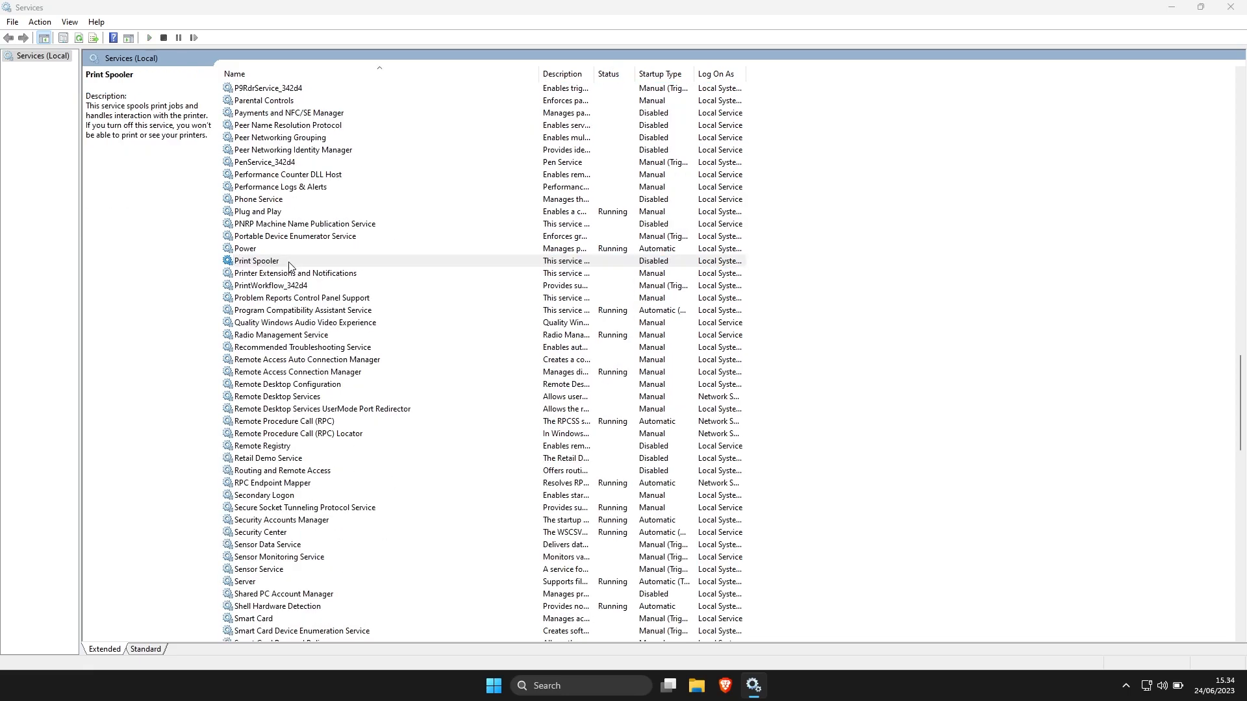
pyautogui.doubleClick(288, 263)
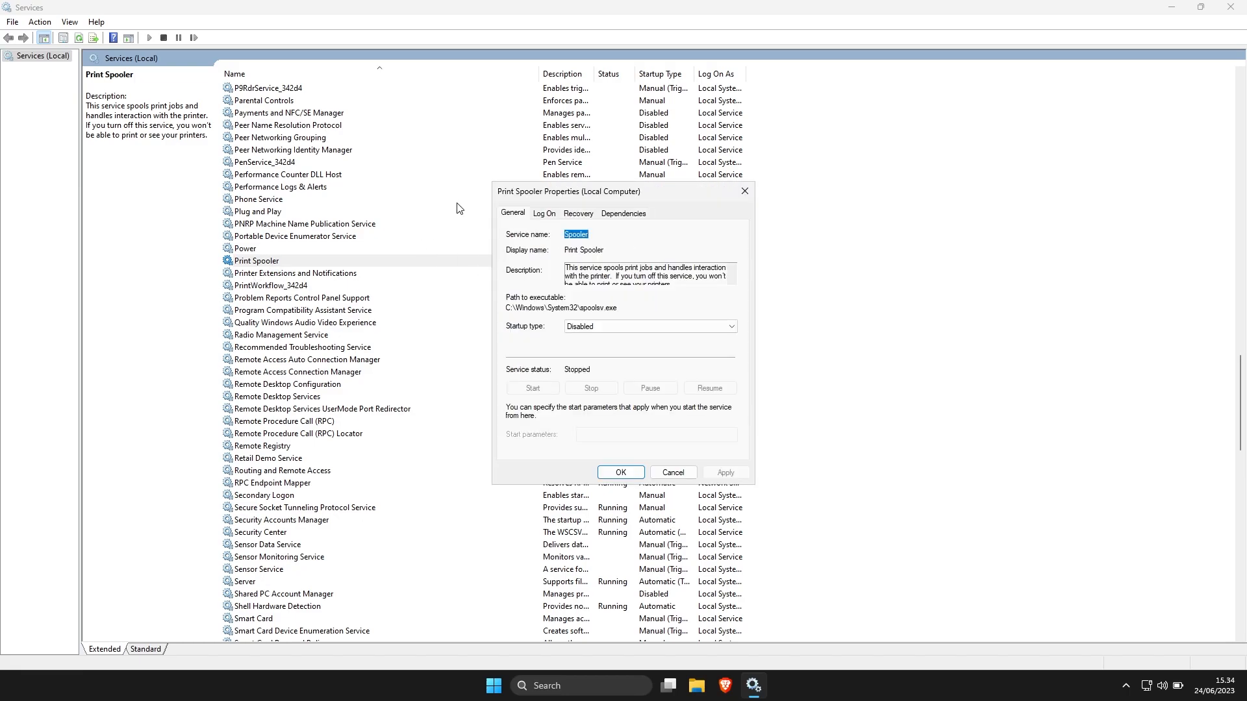
pyautogui.click(745, 194)
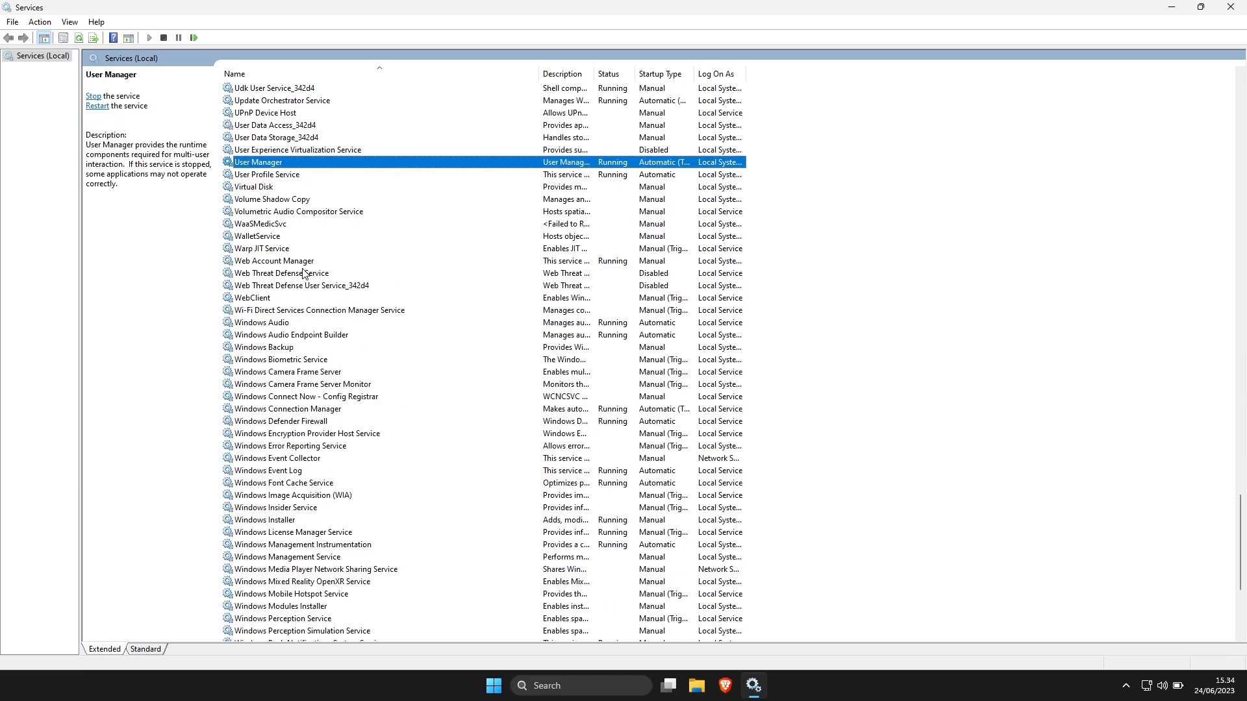
# Read the descriptions of Web Threat Defense Service, UPnP Device Host and WaaSMedicSvc, closing the Services window when finished
pyautogui.click(303, 274)
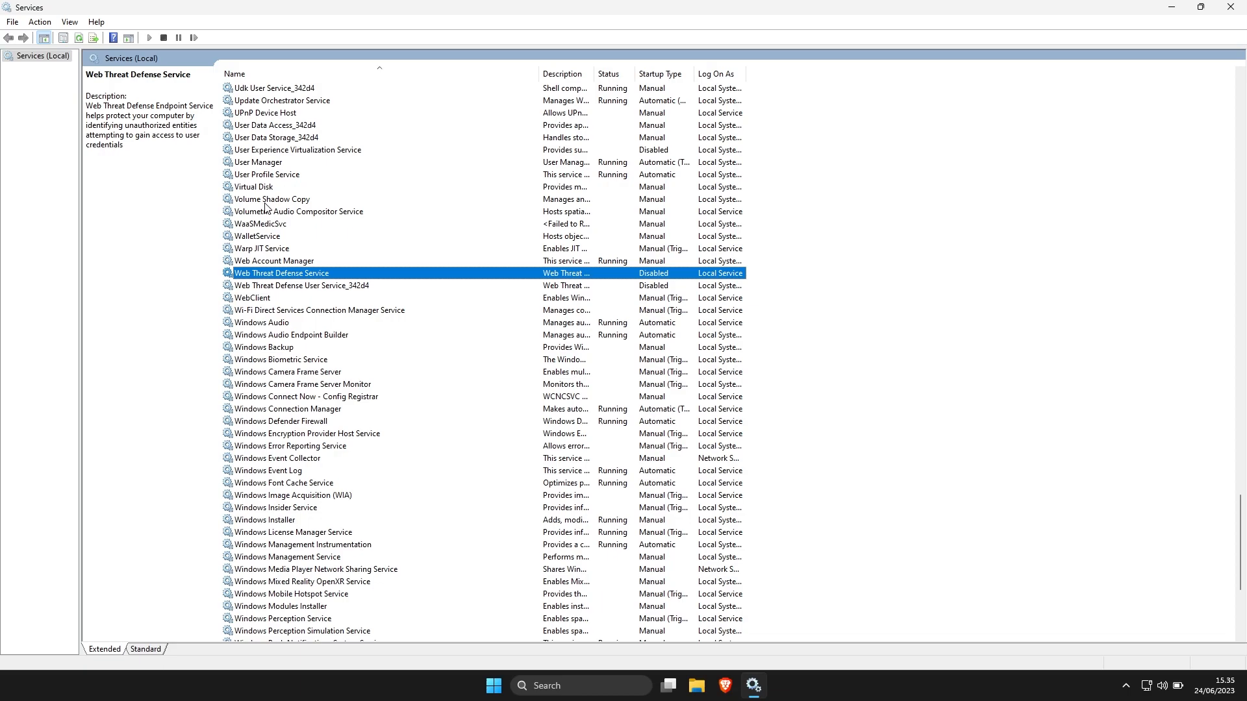
pyautogui.click(260, 114)
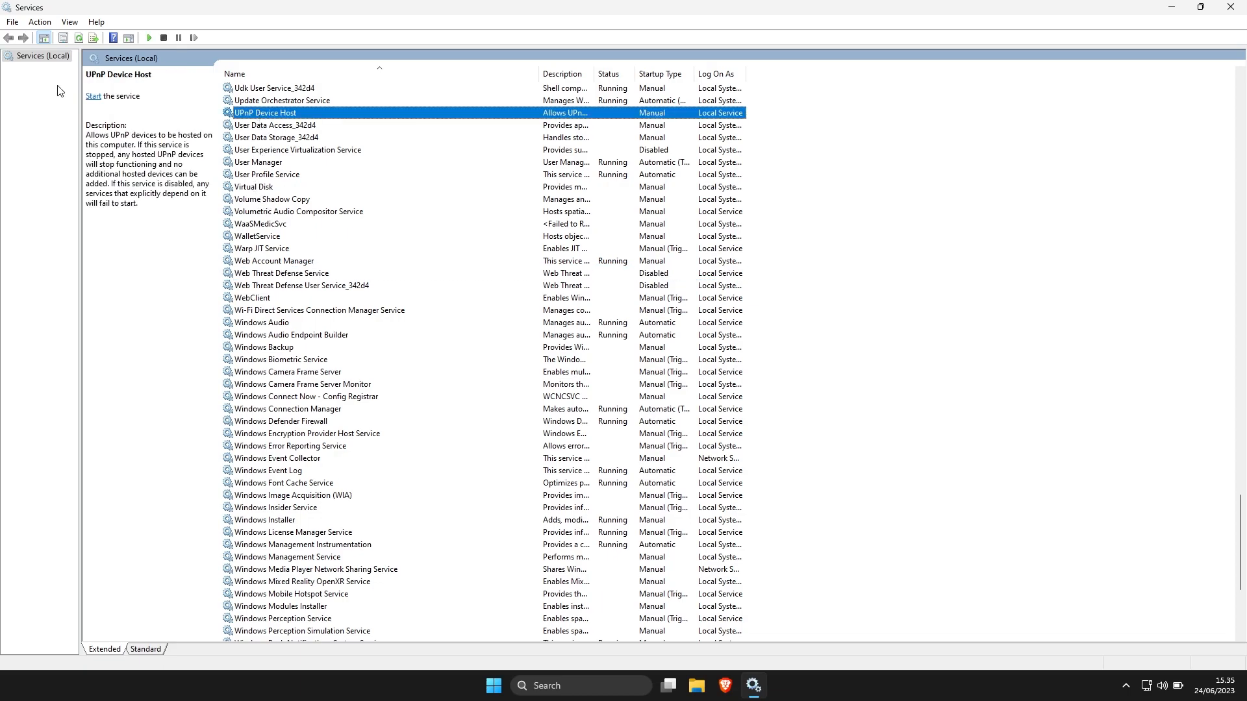
pyautogui.click(263, 227)
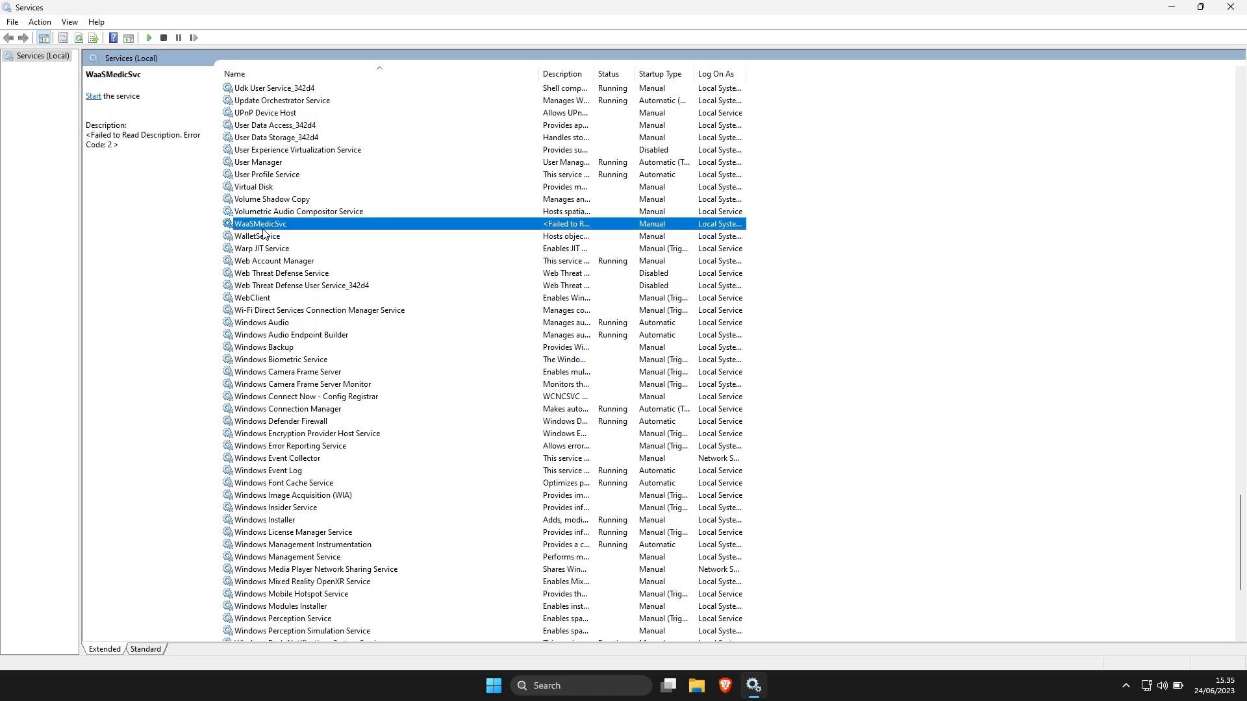
pyautogui.click(1231, 9)
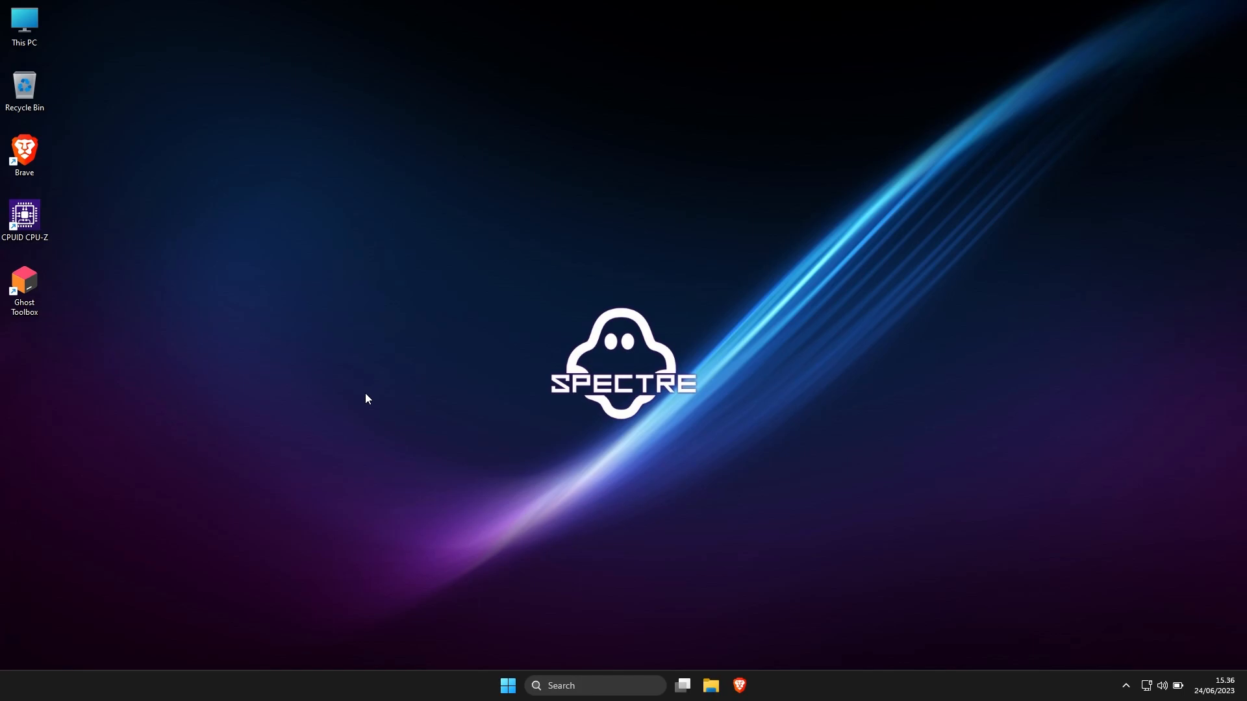
# View the pinned and recommended items in the Start menu, dismissing it when finished
pyautogui.click(505, 685)
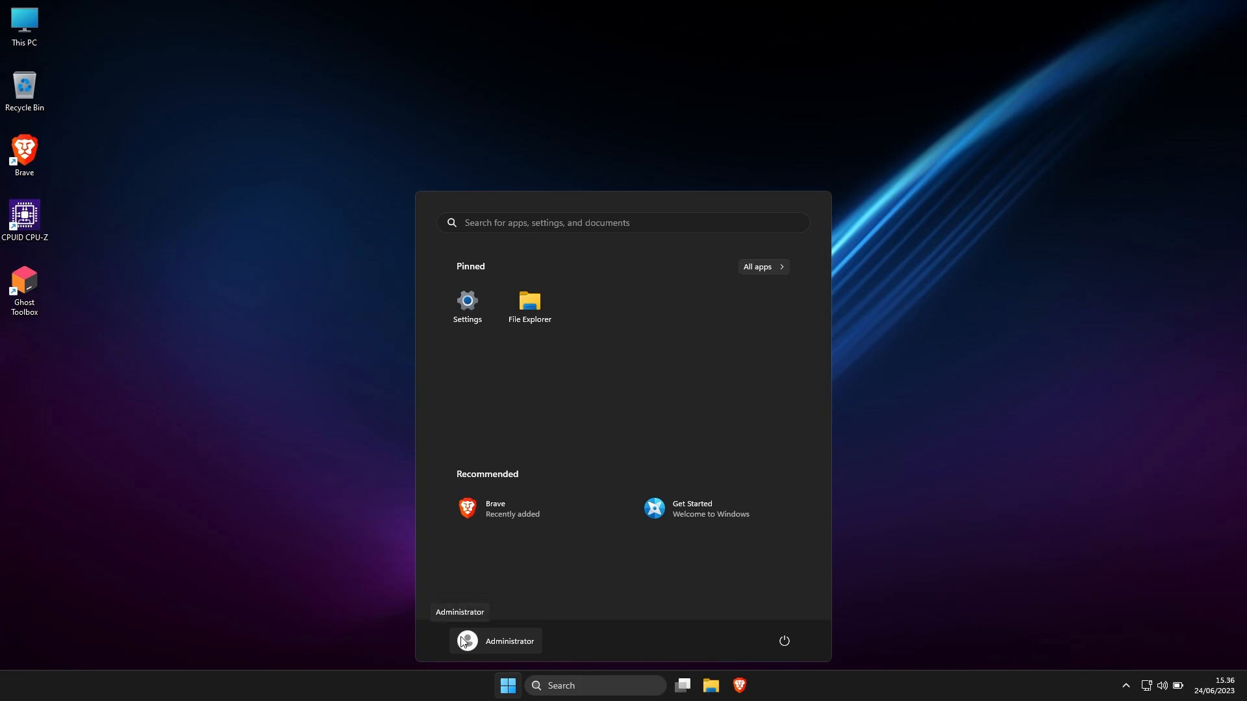
pyautogui.click(221, 393)
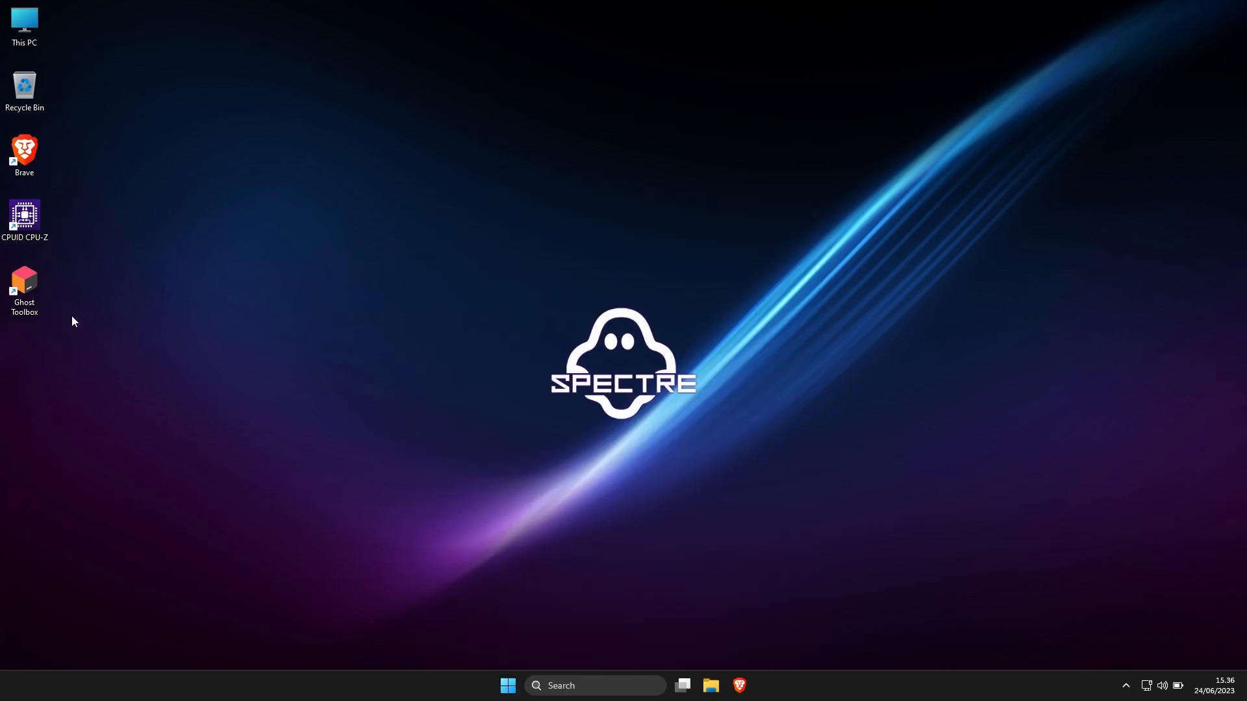
# Launch Ghost Toolbox from the desktop and choose option 42, Options For Windows 11
pyautogui.doubleClick(25, 286)
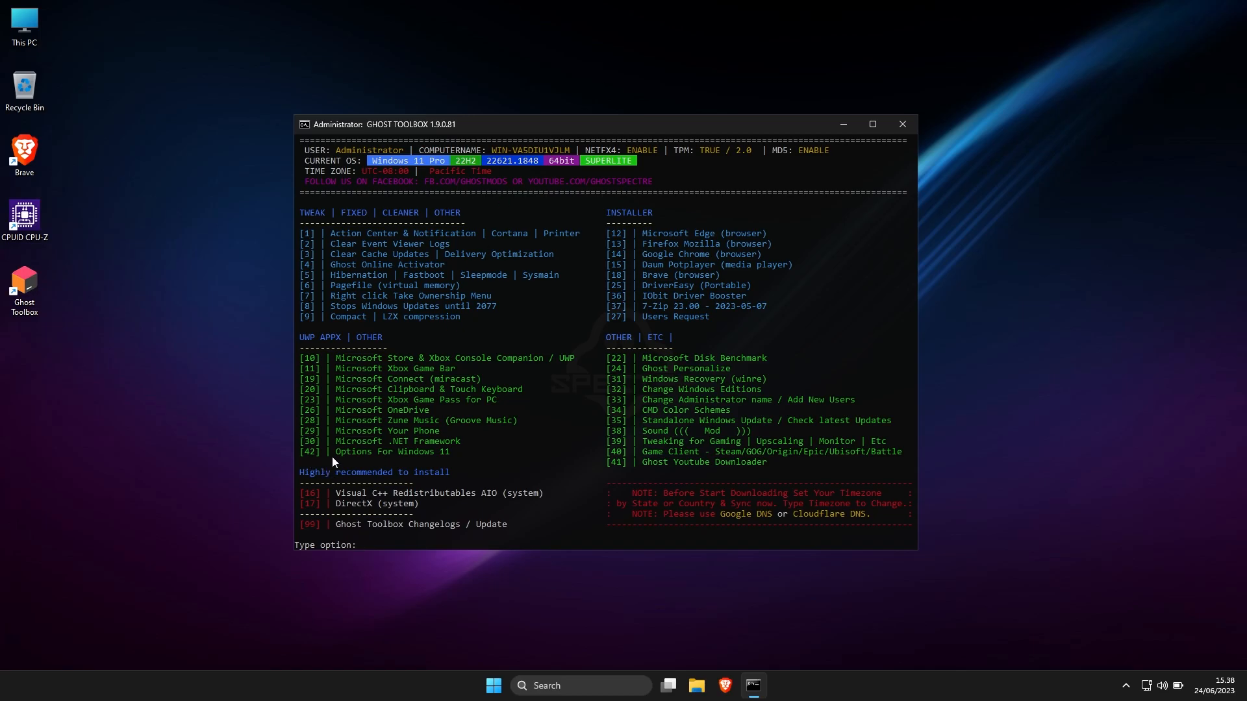
pyautogui.write('42')
pyautogui.press('Return')
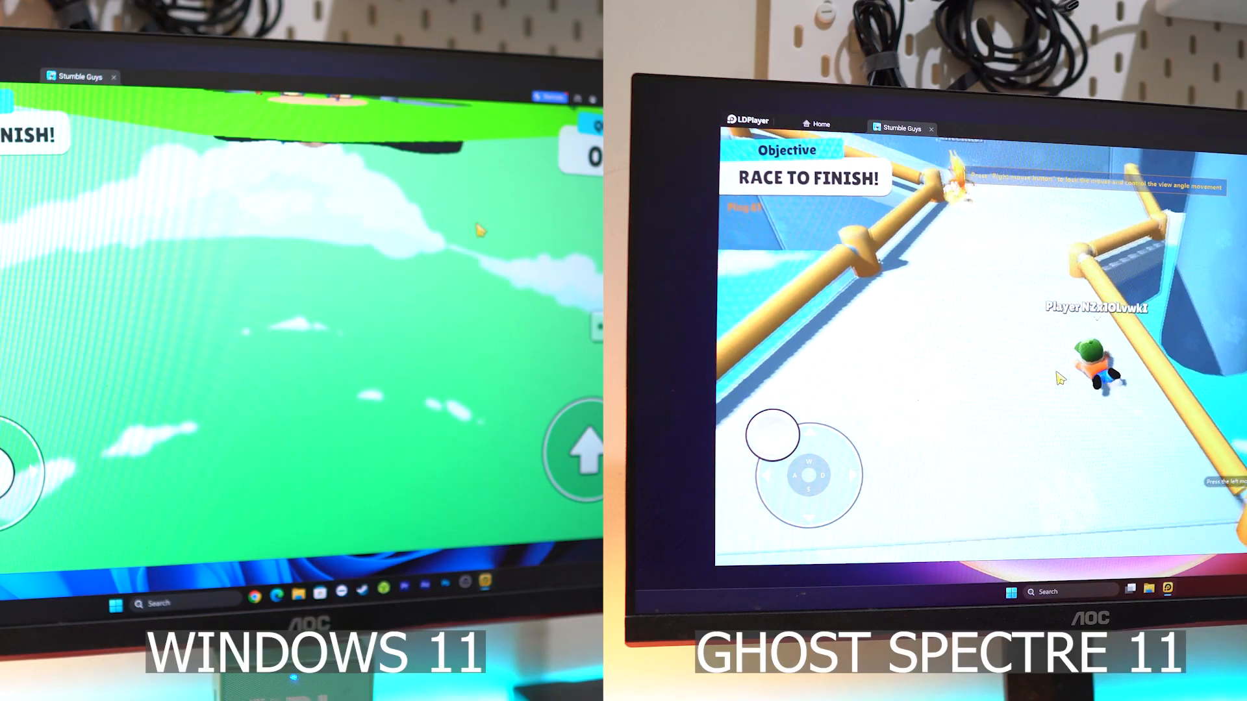
pyautogui.press('d')
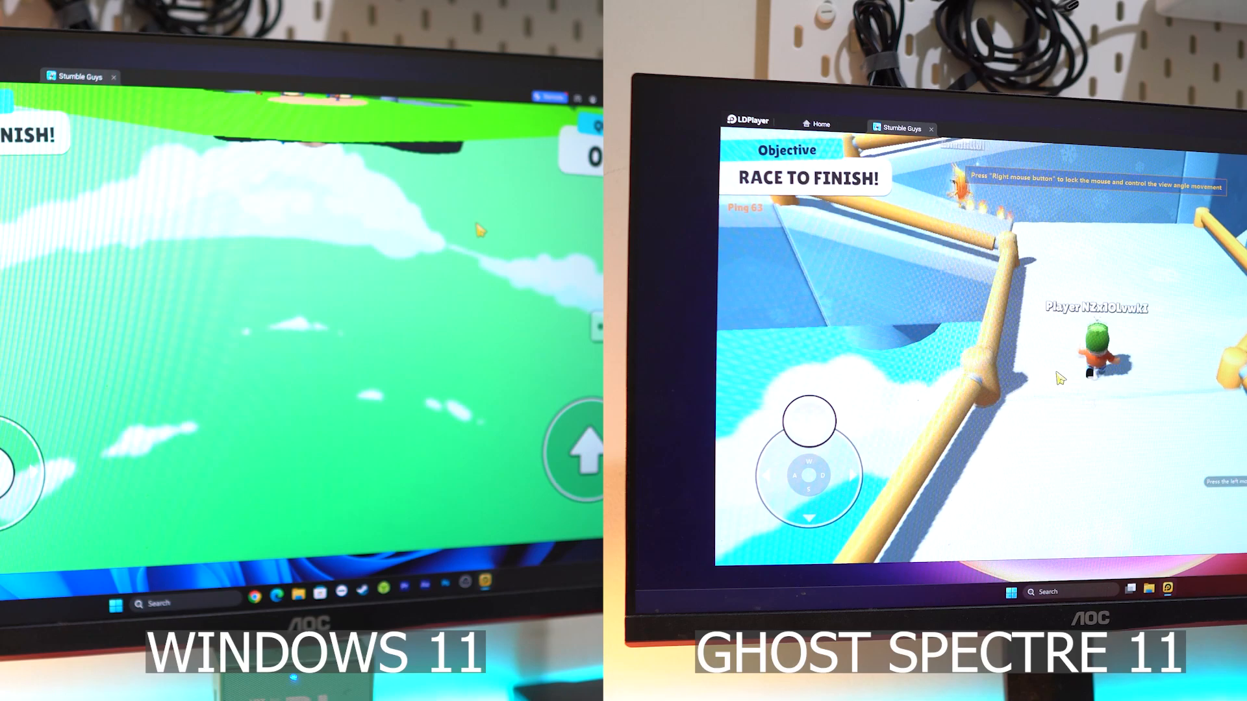
pyautogui.press('a')
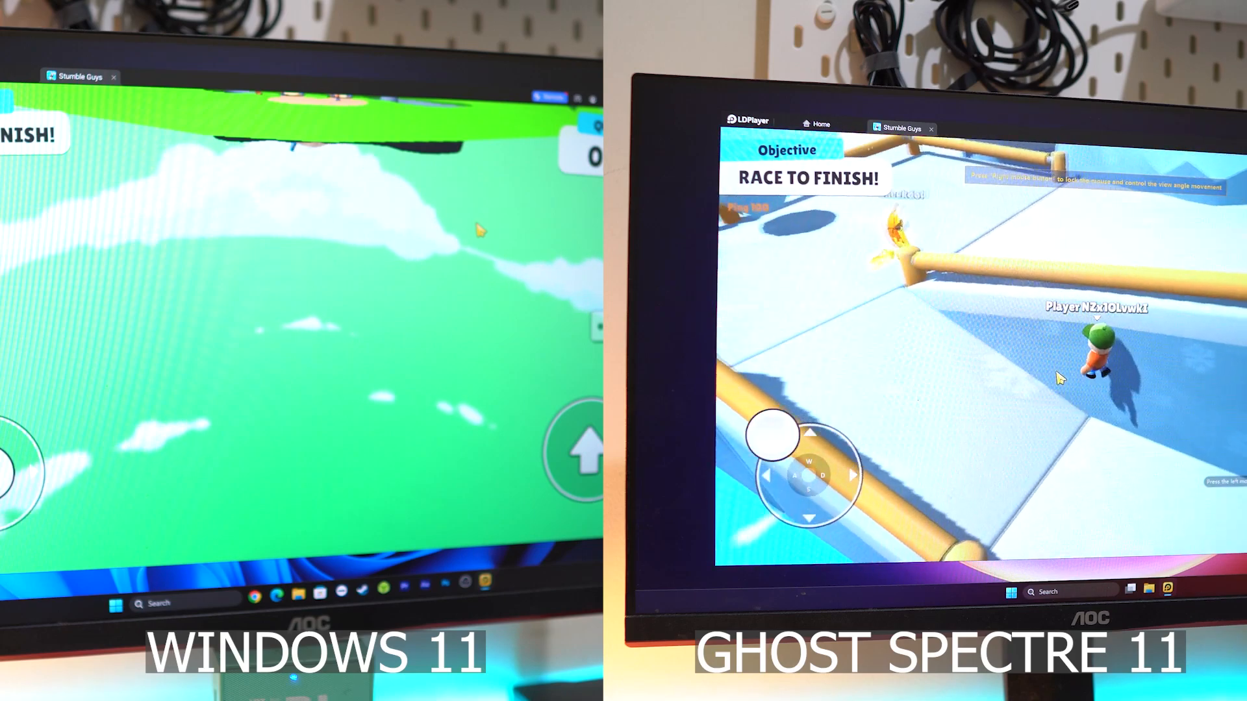
pyautogui.press('space')
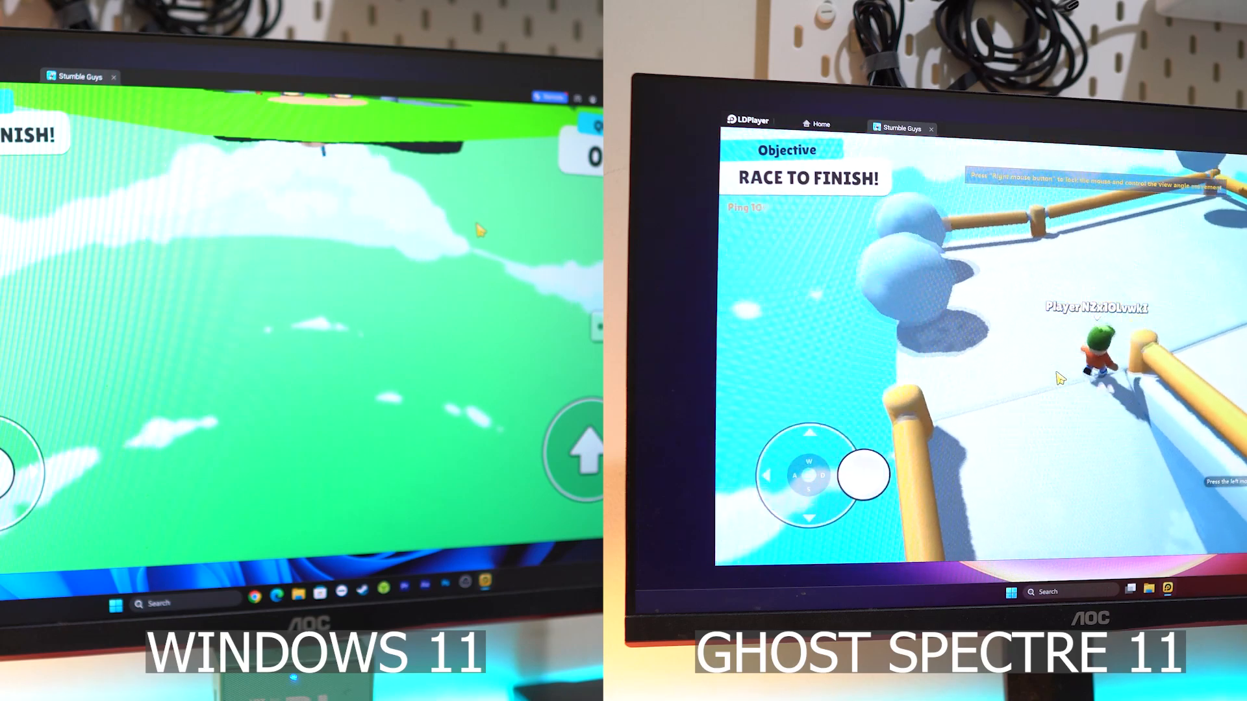
pyautogui.press('s')
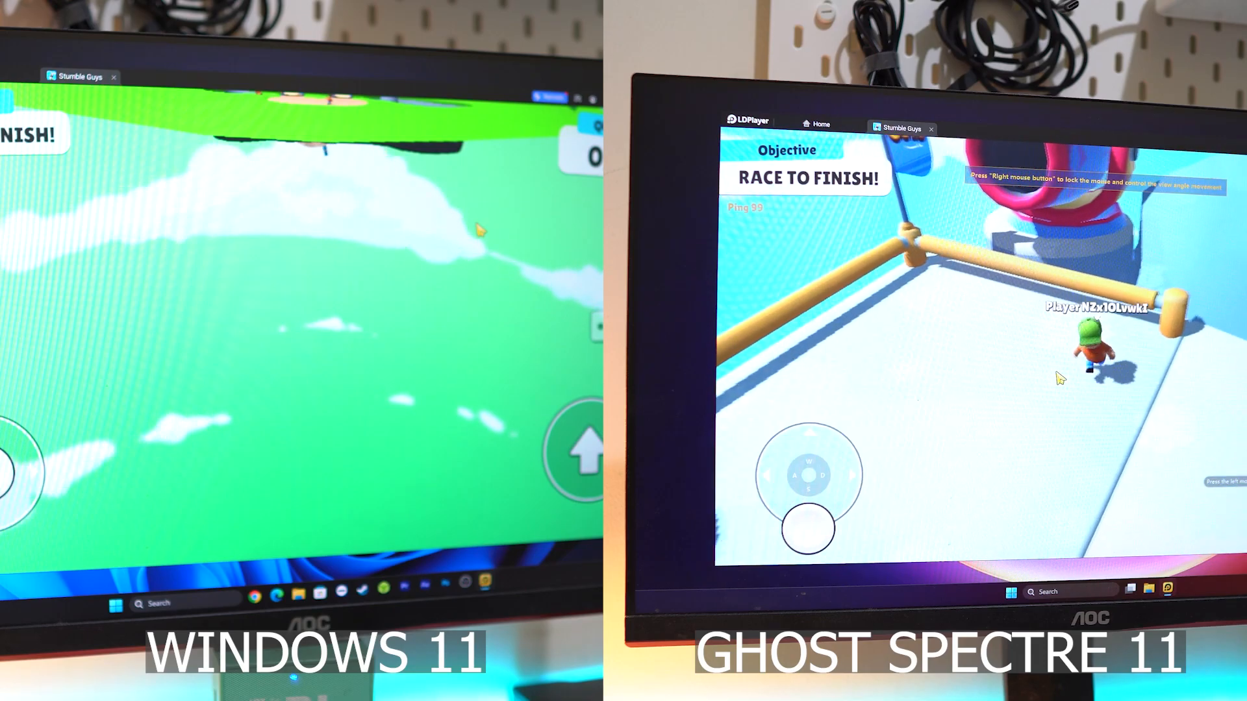
pyautogui.press('d')
pyautogui.press('d')
pyautogui.press('space')
pyautogui.press('w')
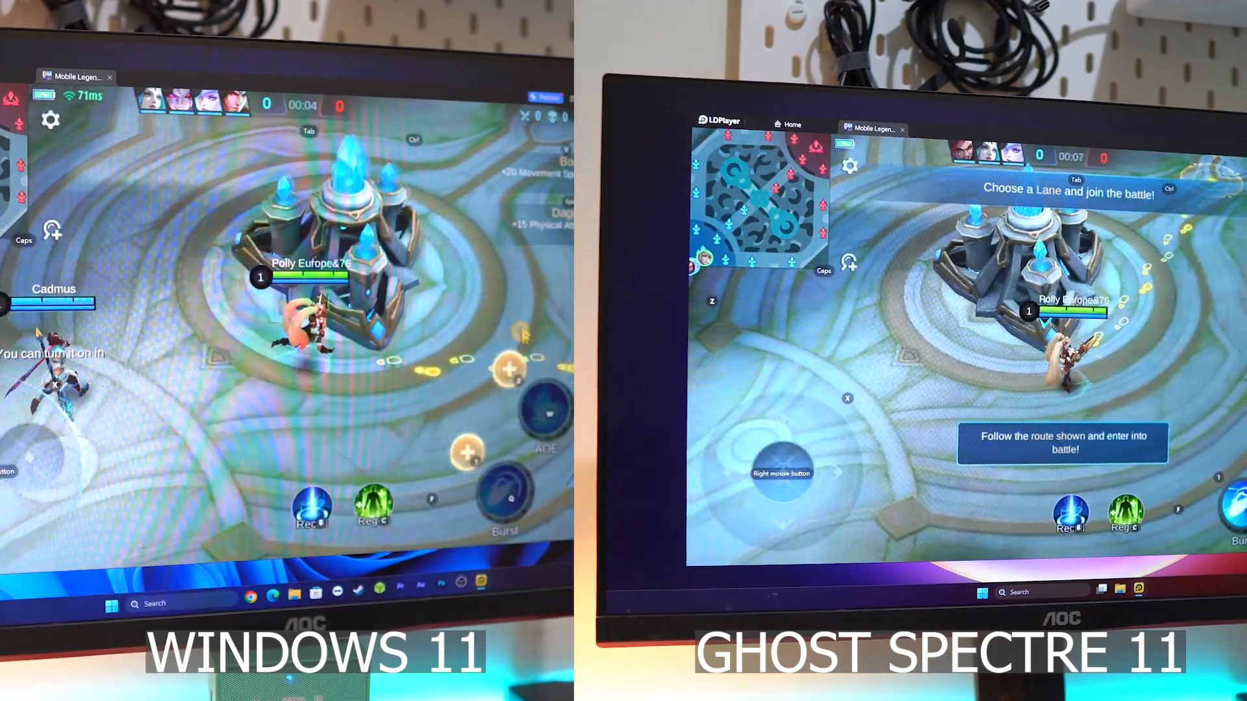
pyautogui.rightClick(416, 218)
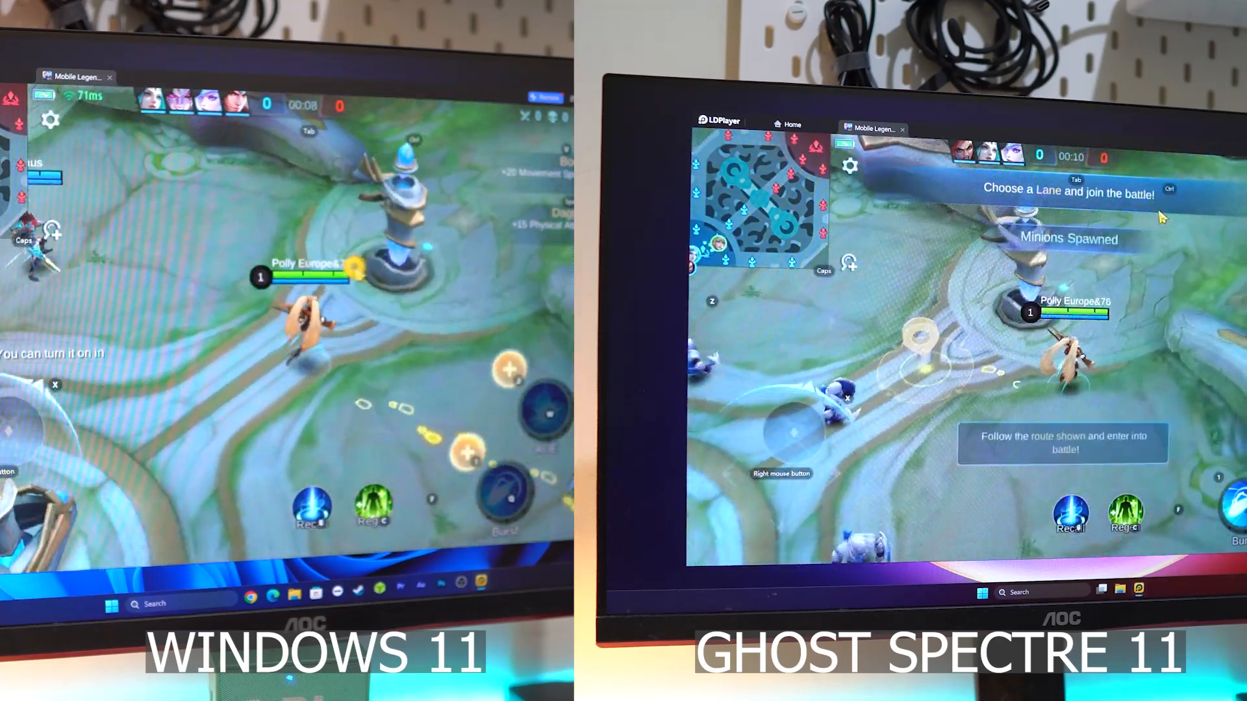
pyautogui.rightClick(1162, 219)
pyautogui.rightClick(174, 414)
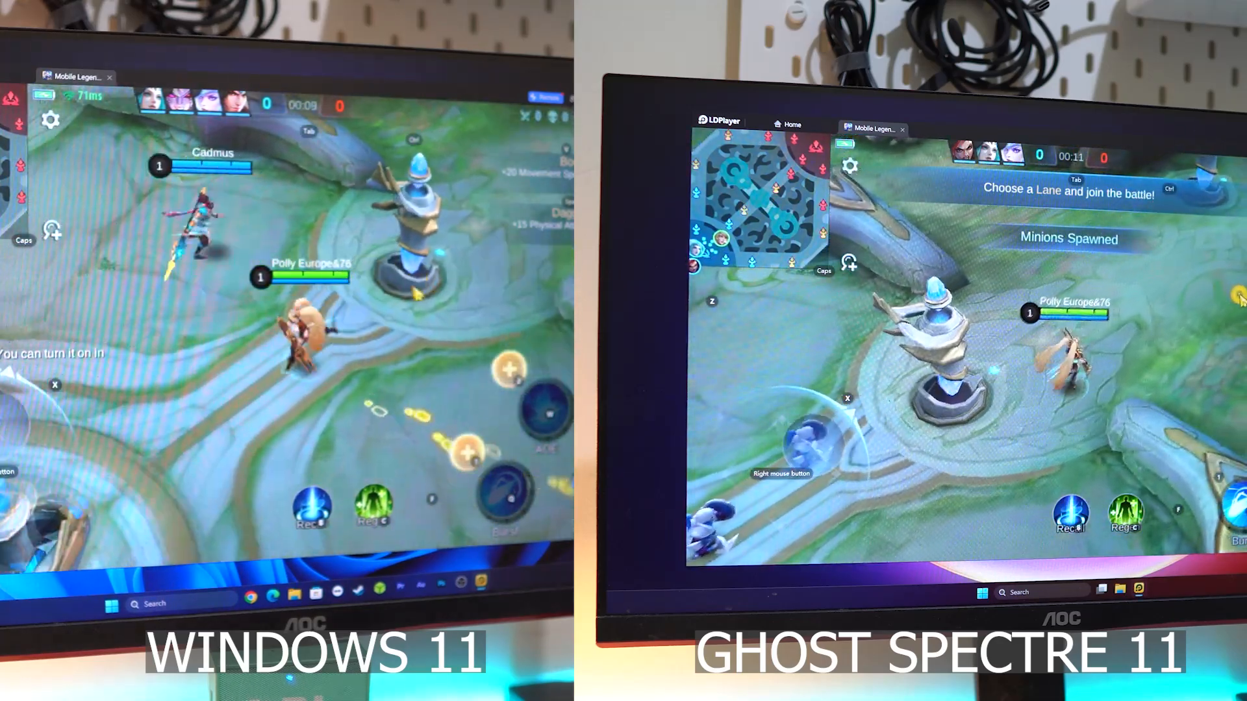